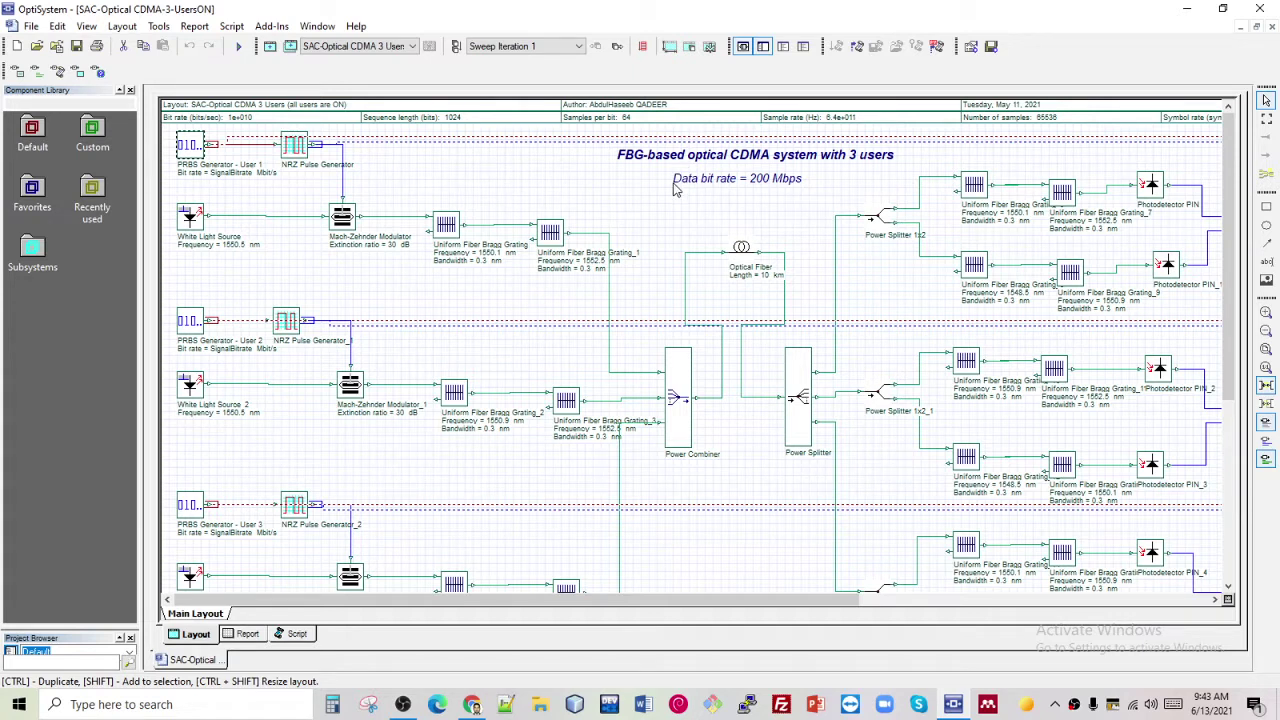
# Bring up Chrome's Google results for 'SAC Optical CDMA for FTTH' listing SAC-OCDMA papers
pyautogui.click(471, 704)
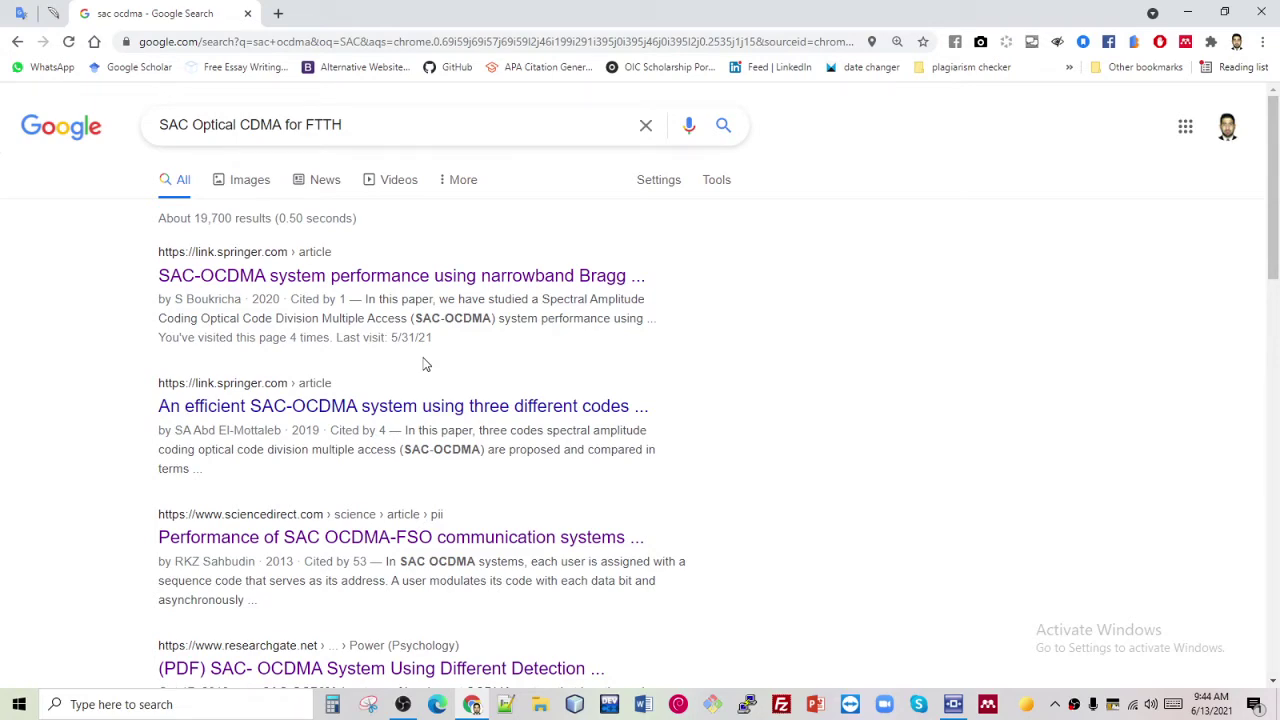
# Switch back from Google to the OptiSystem 3-user FBG optical CDMA layout
pyautogui.hotkey('alt', 'Tab')
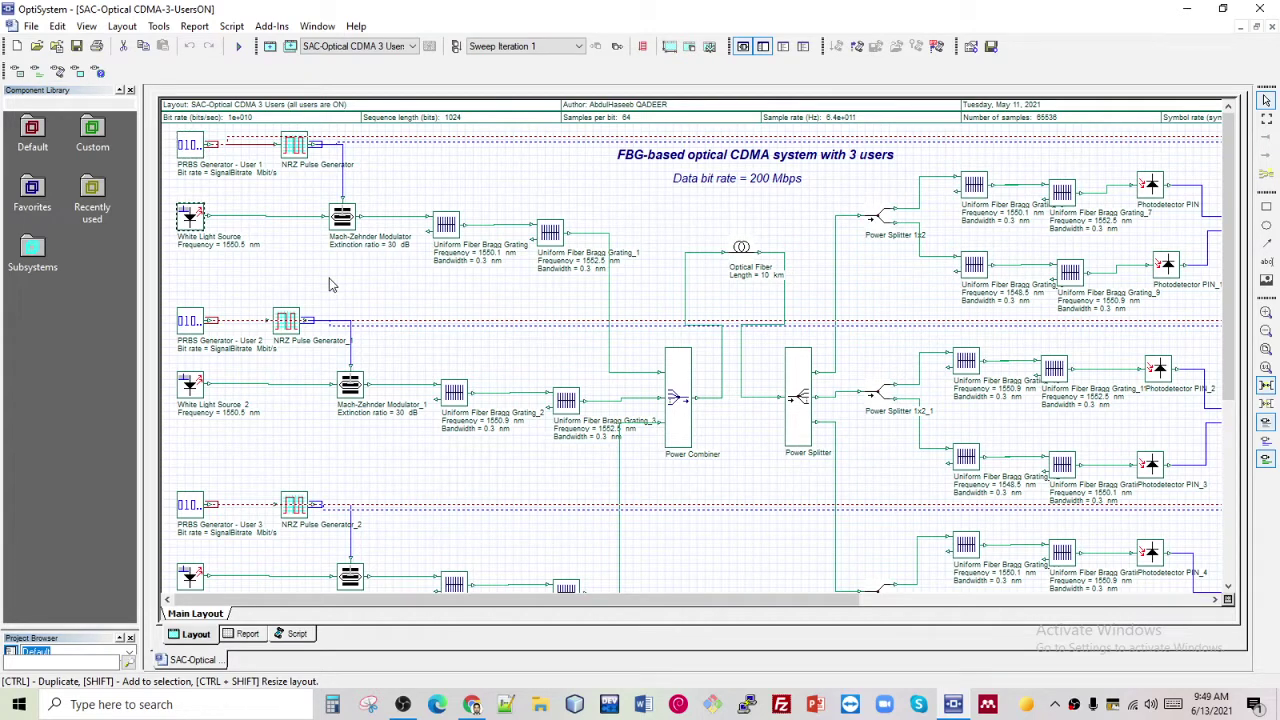
pyautogui.scroll(-4, 343, 333)
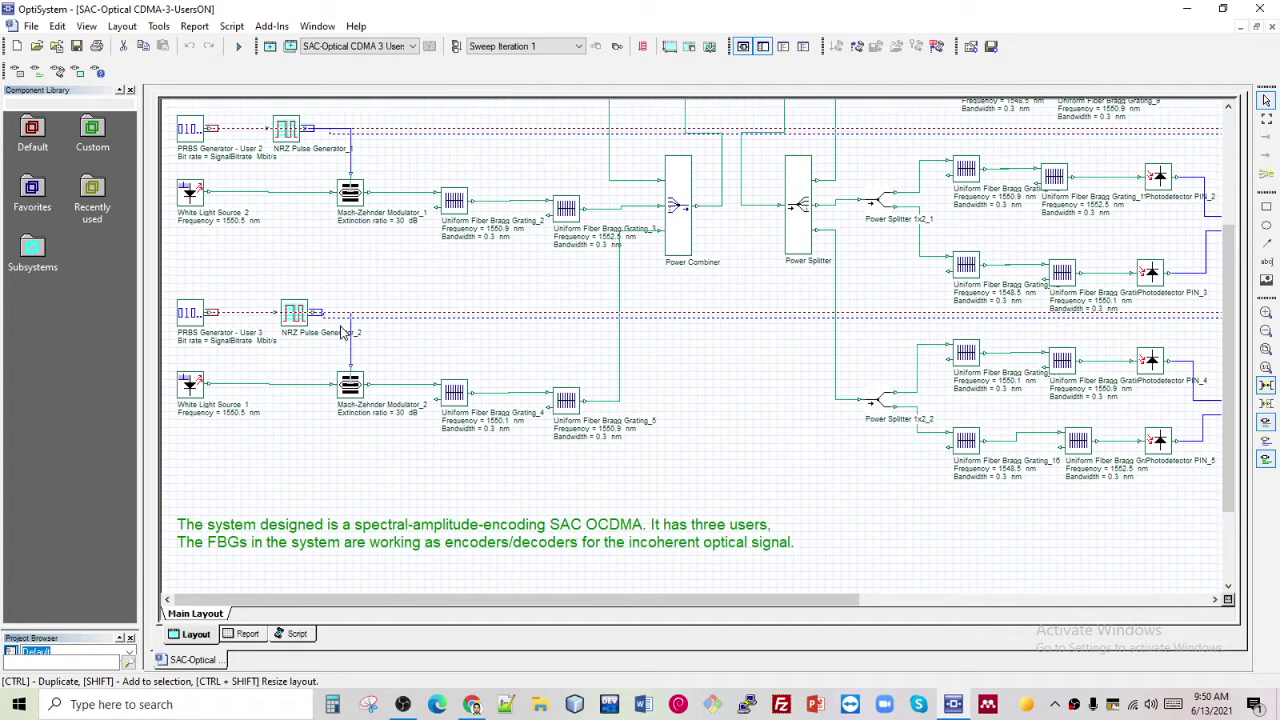
pyautogui.scroll(4, 343, 333)
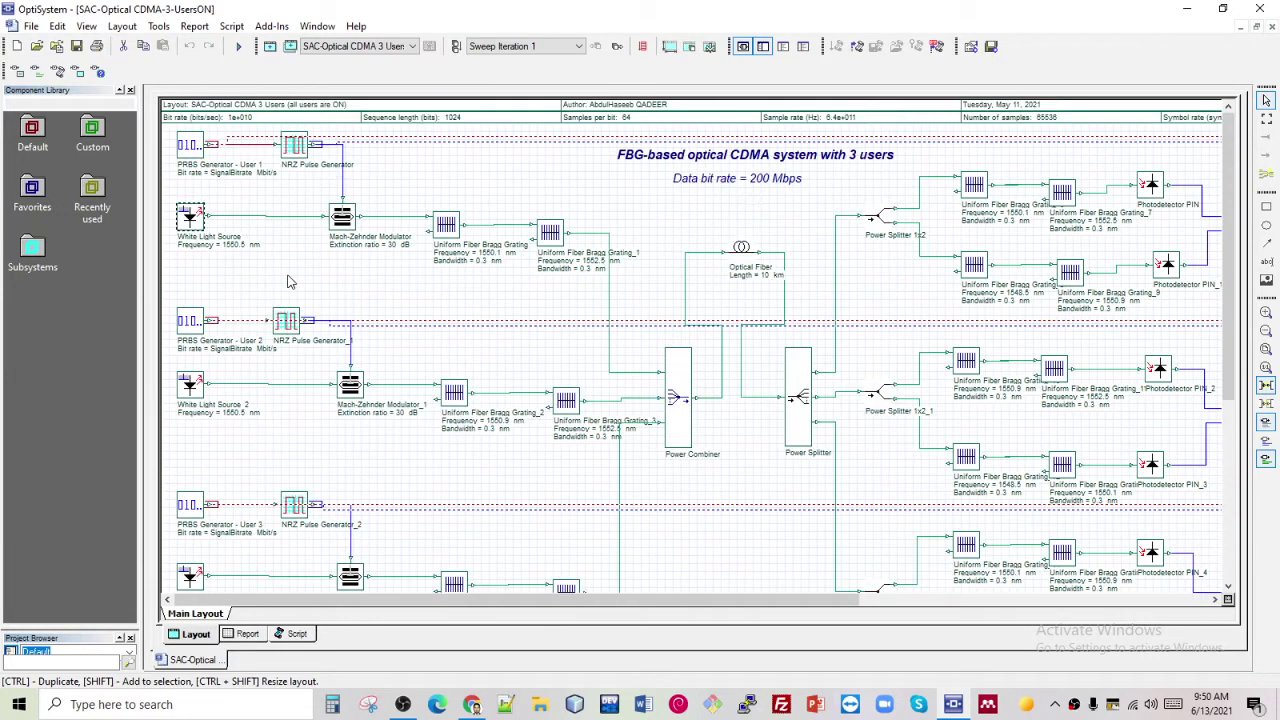
pyautogui.doubleClick(197, 221)
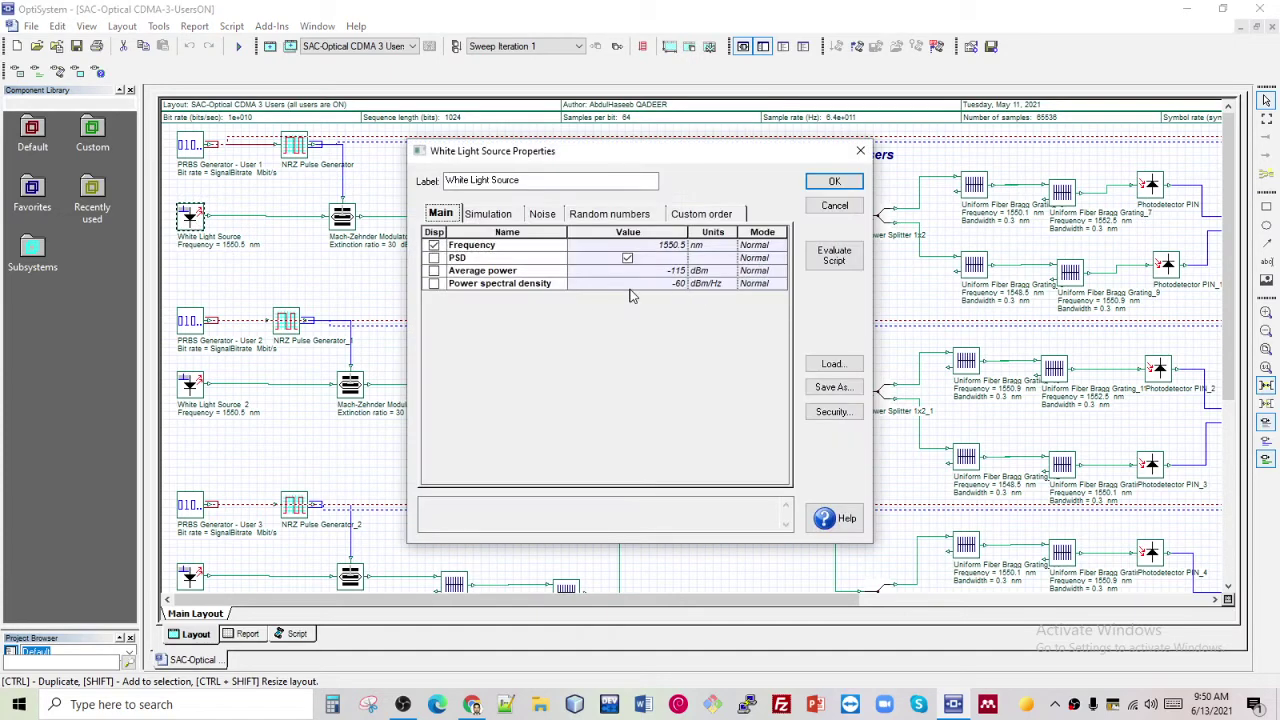
pyautogui.click(859, 153)
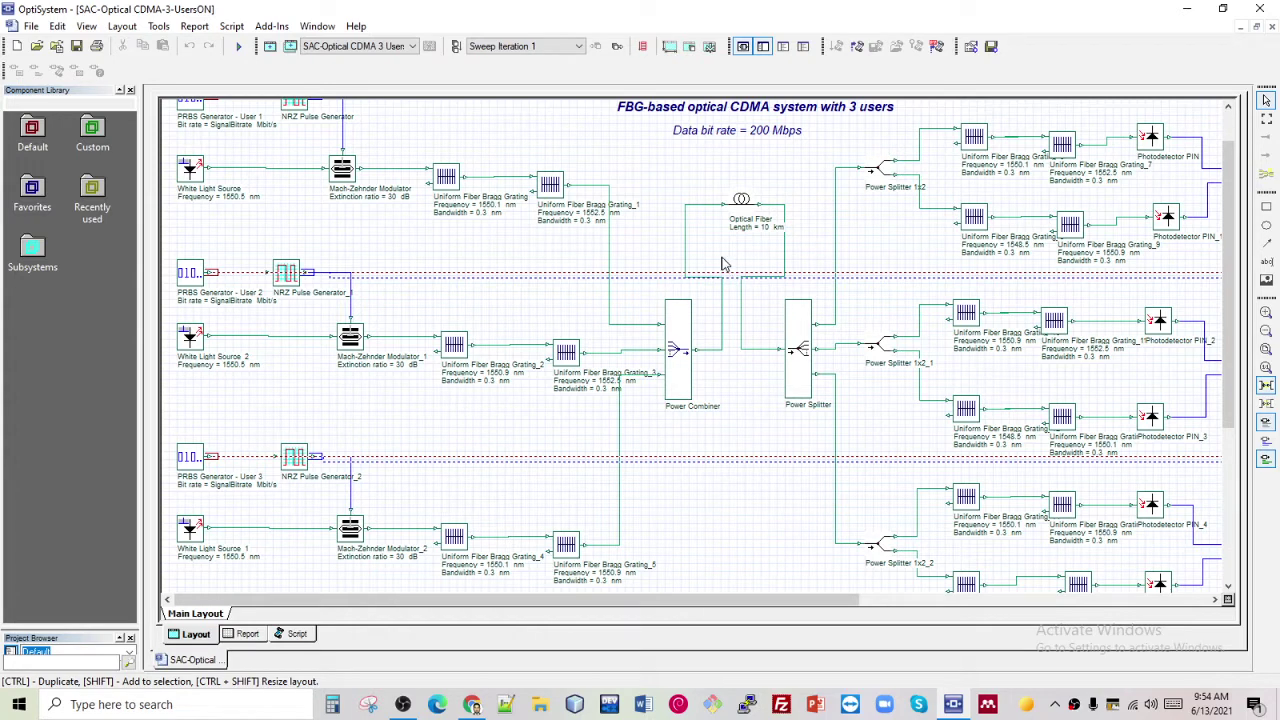
# Keep Sweep Iteration 1 current, scroll the layout, then bring up Table 5.1 in FINAL THESIS
pyautogui.click(566, 47)
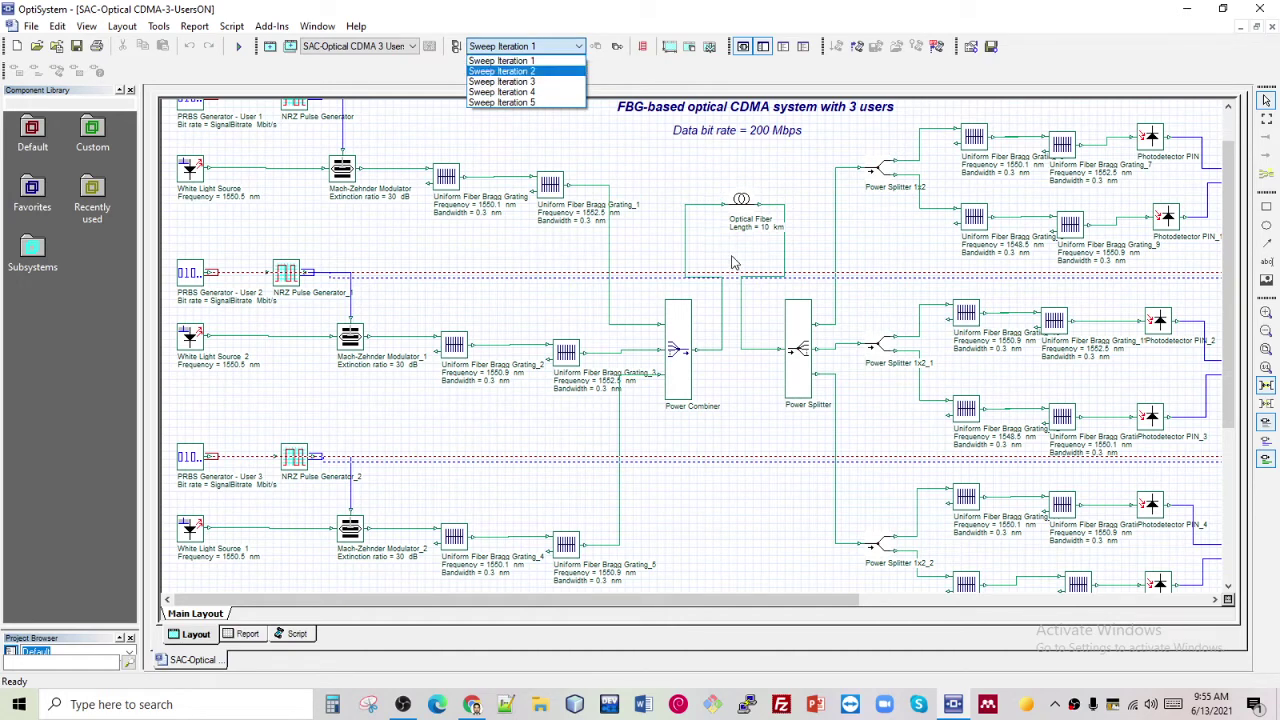
pyautogui.click(533, 62)
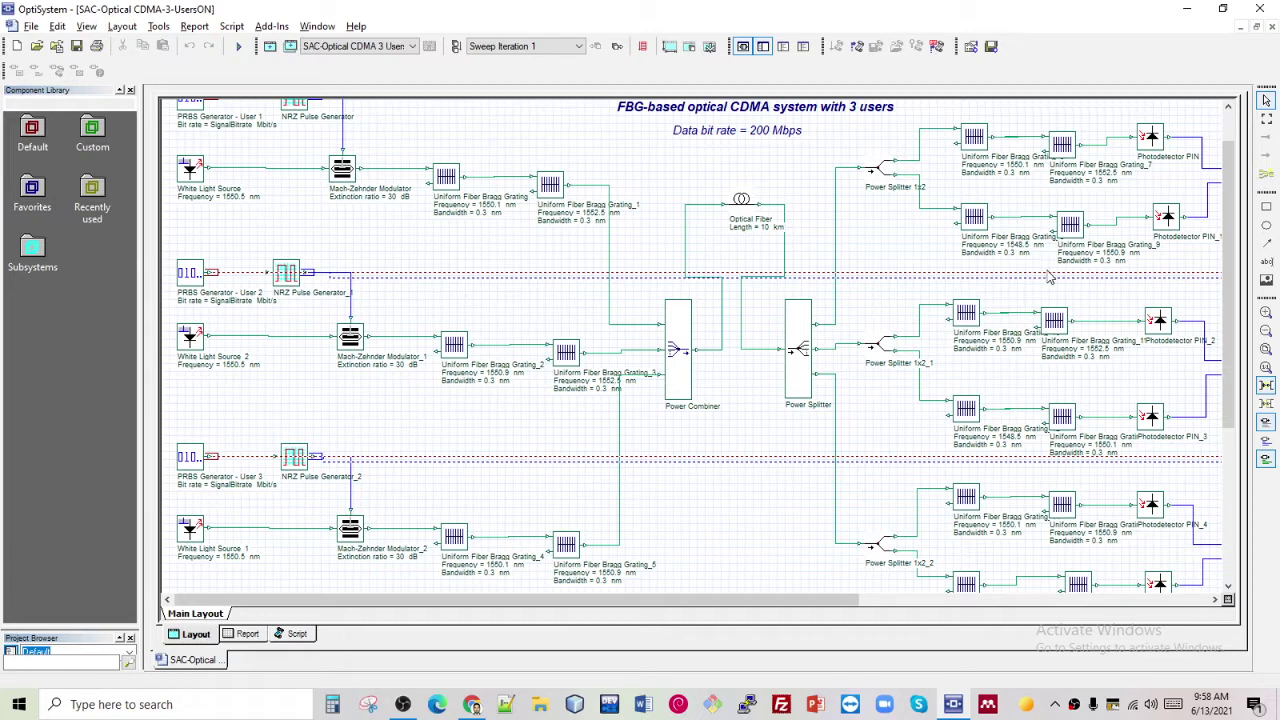
pyautogui.moveTo(694, 600); pyautogui.dragTo(869, 610)
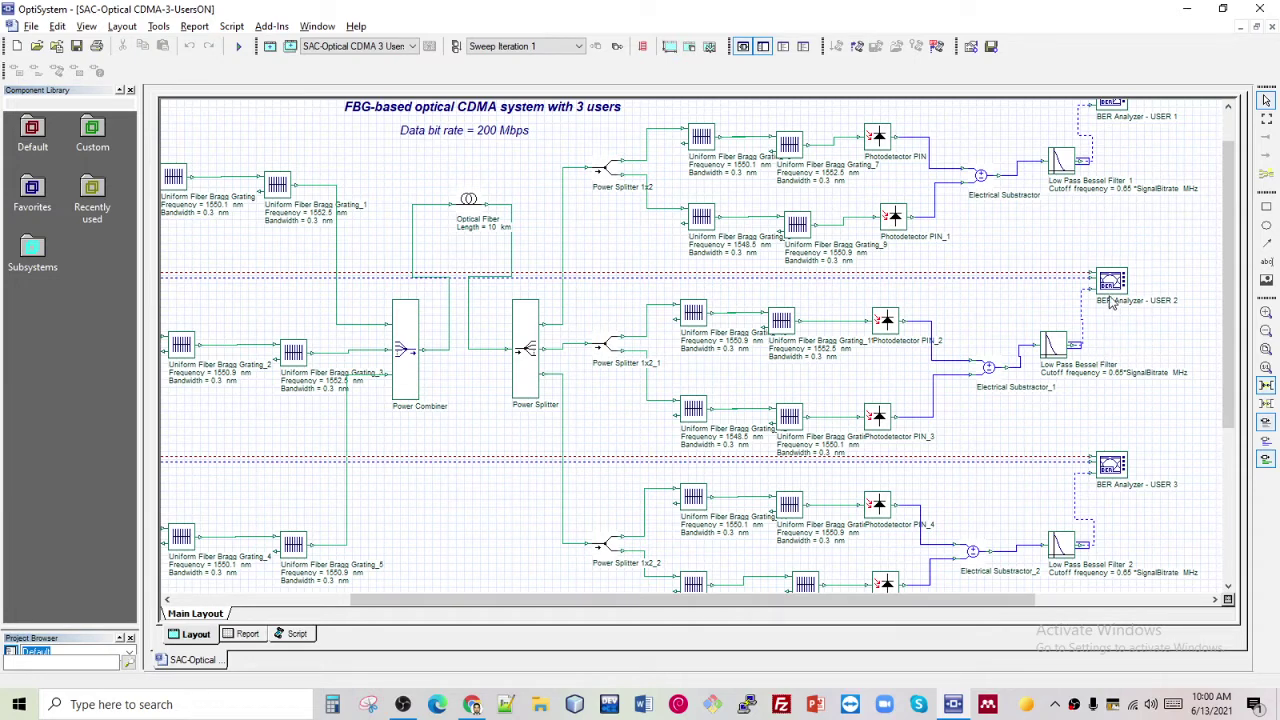
pyautogui.scroll(2, 1162, 345)
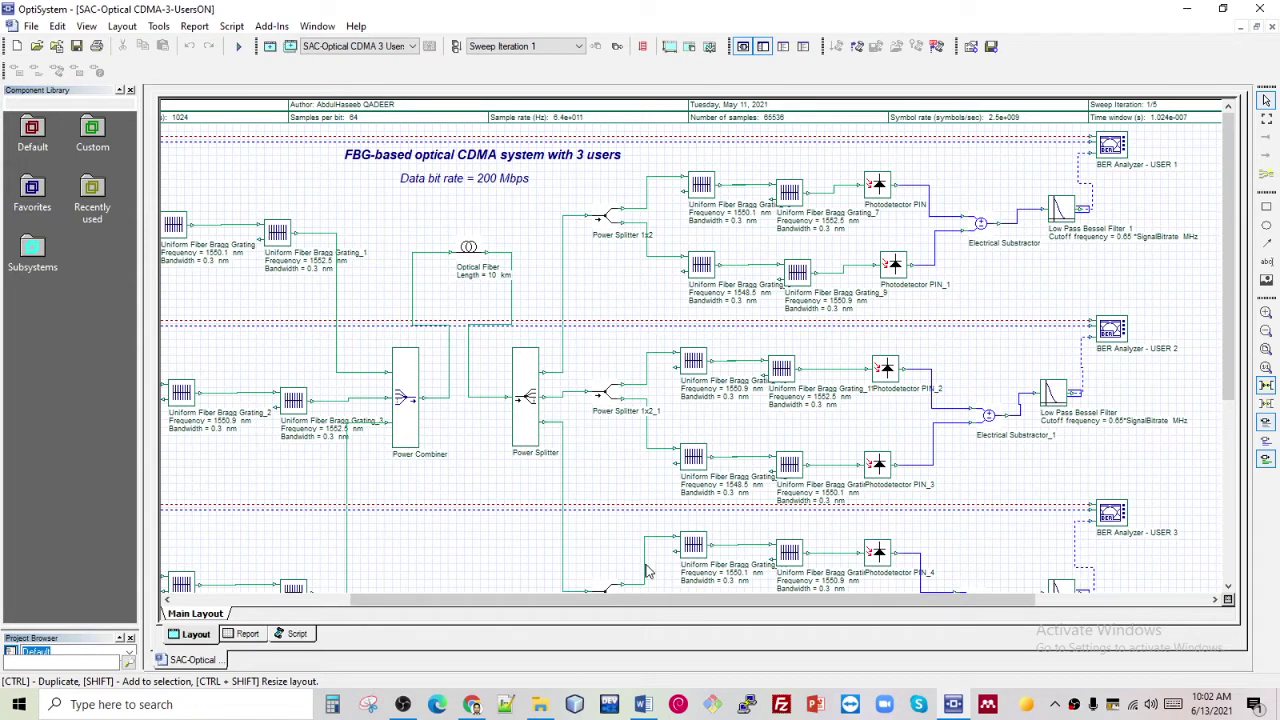
pyautogui.click(643, 704)
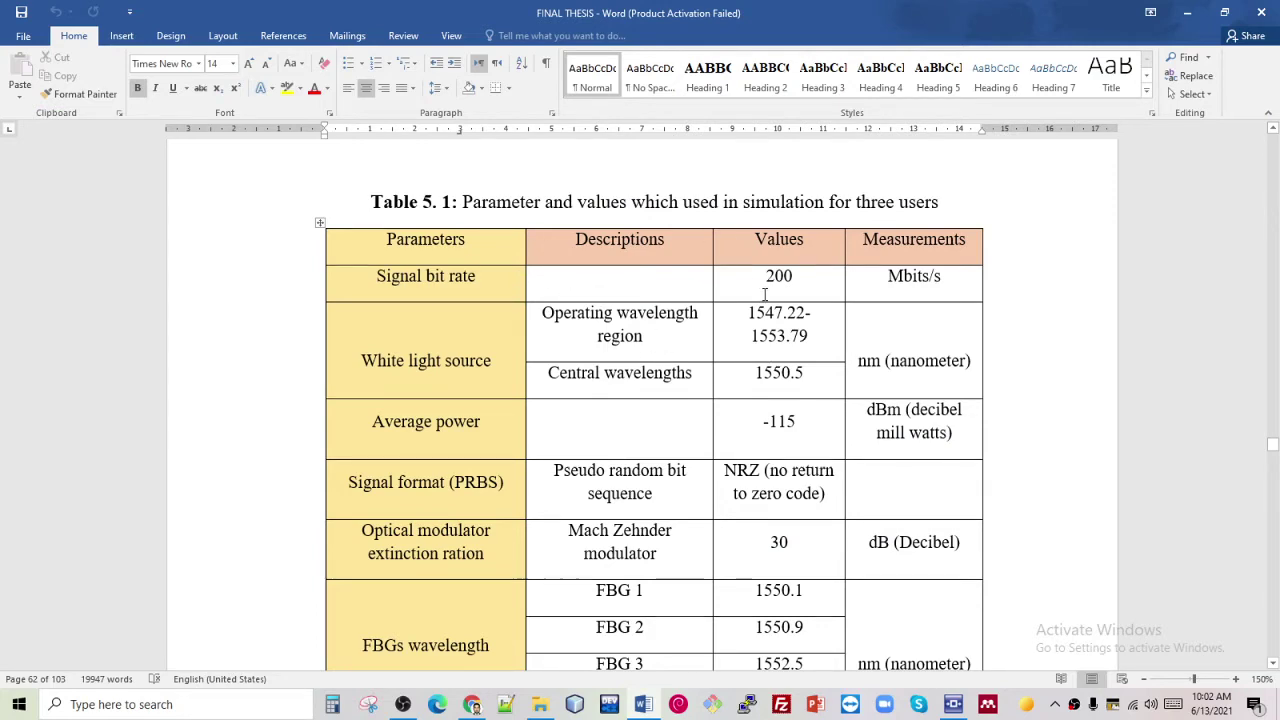
# Scroll down Table 5.1 to review the FBG and fiber link parameter values
pyautogui.scroll(-5, 767, 292)
pyautogui.scroll(-1, 764, 295)
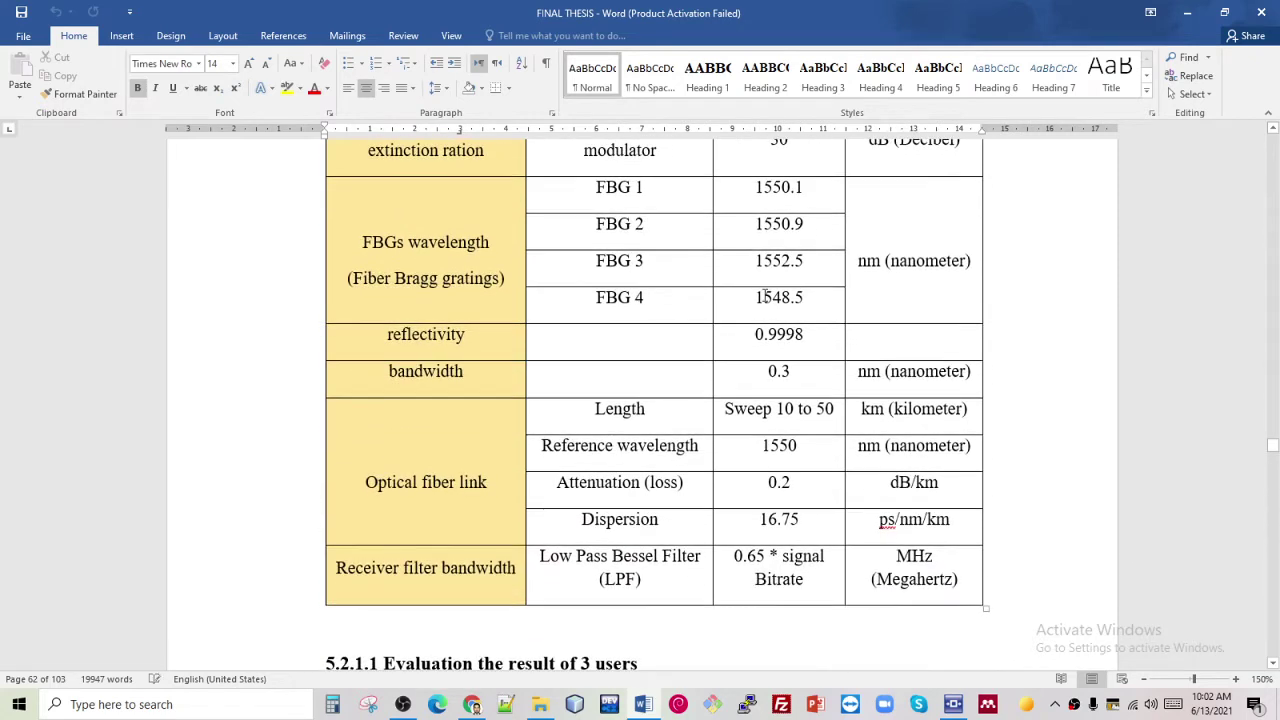
pyautogui.scroll(-2, 764, 295)
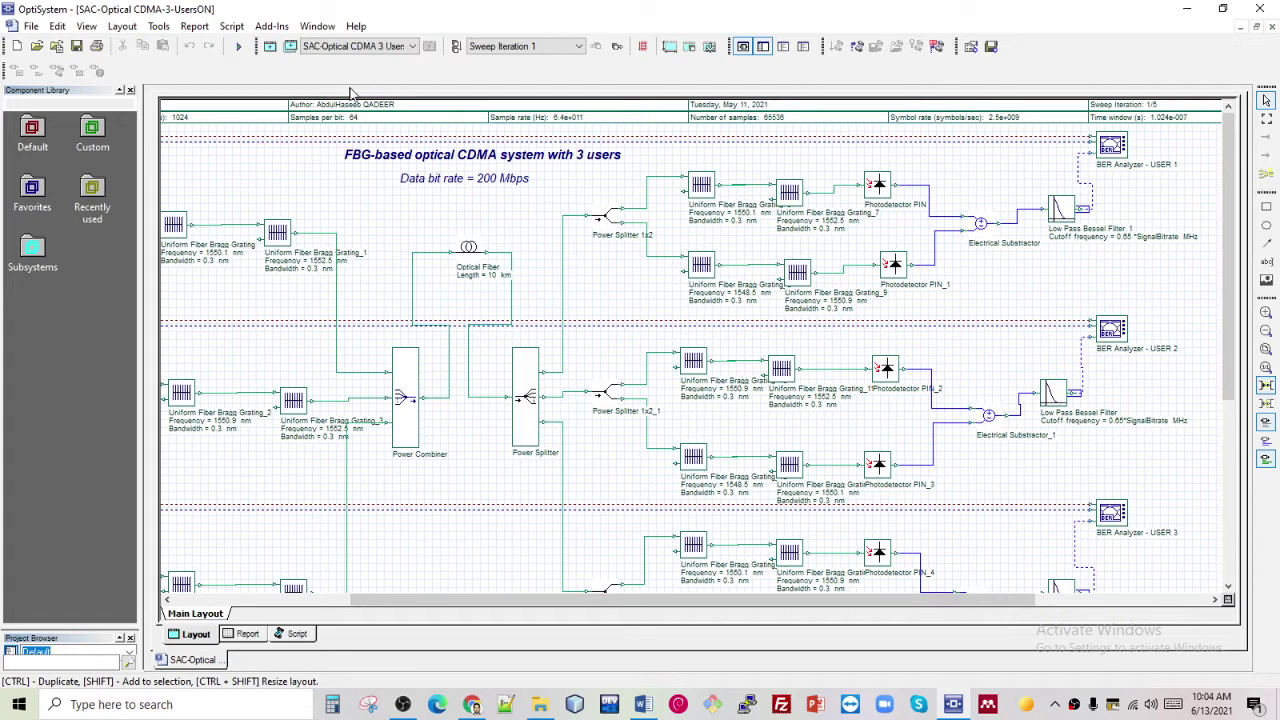
# Calculate the whole 3-user project through Sweep 5 of 5 and close the finished output
pyautogui.click(239, 47)
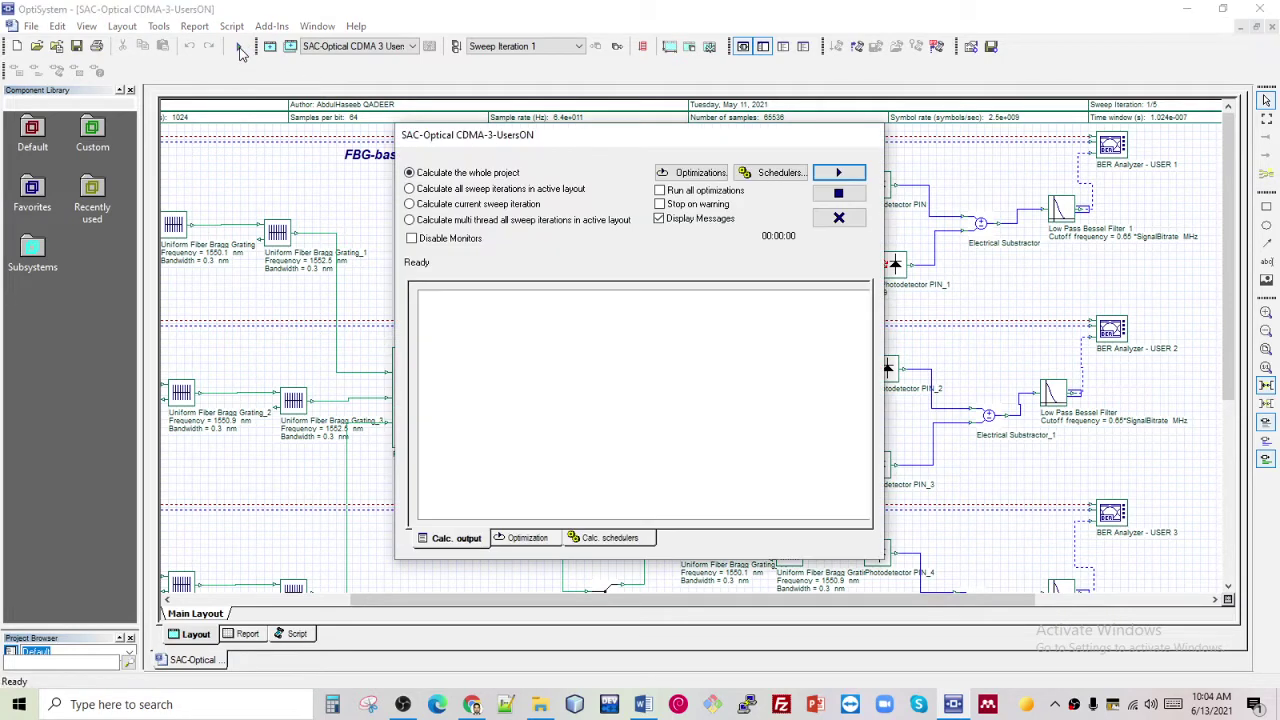
pyautogui.click(838, 173)
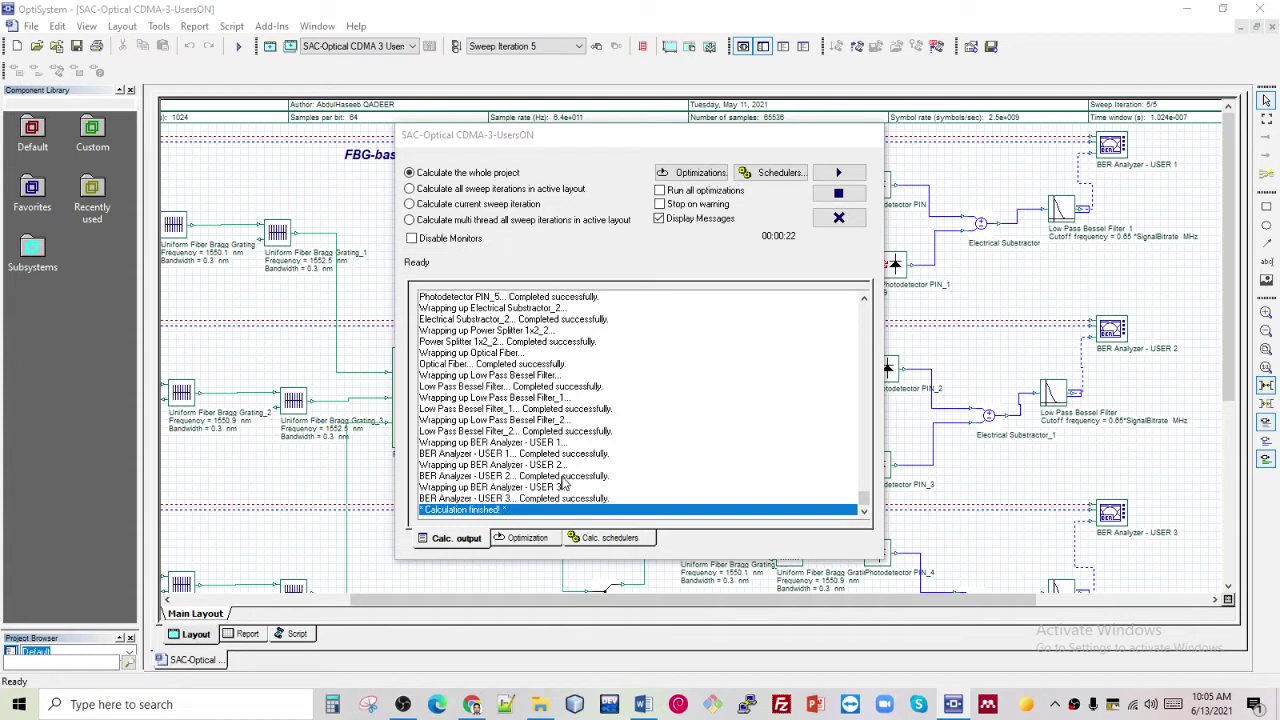
pyautogui.click(838, 226)
pyautogui.click(838, 218)
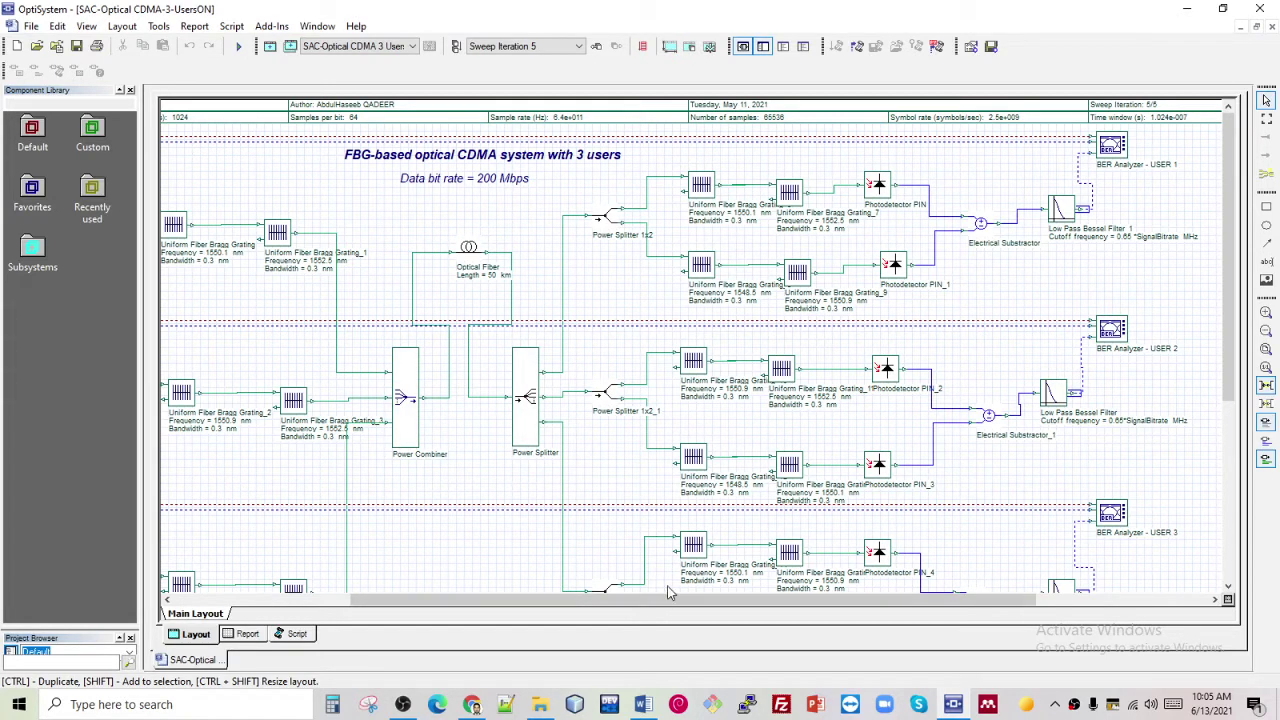
# Show USER 1's Q factor, min BER, threshold and eye height curves plus an inverted colour-graded eye diagram
pyautogui.moveTo(676, 605); pyautogui.dragTo(866, 606)
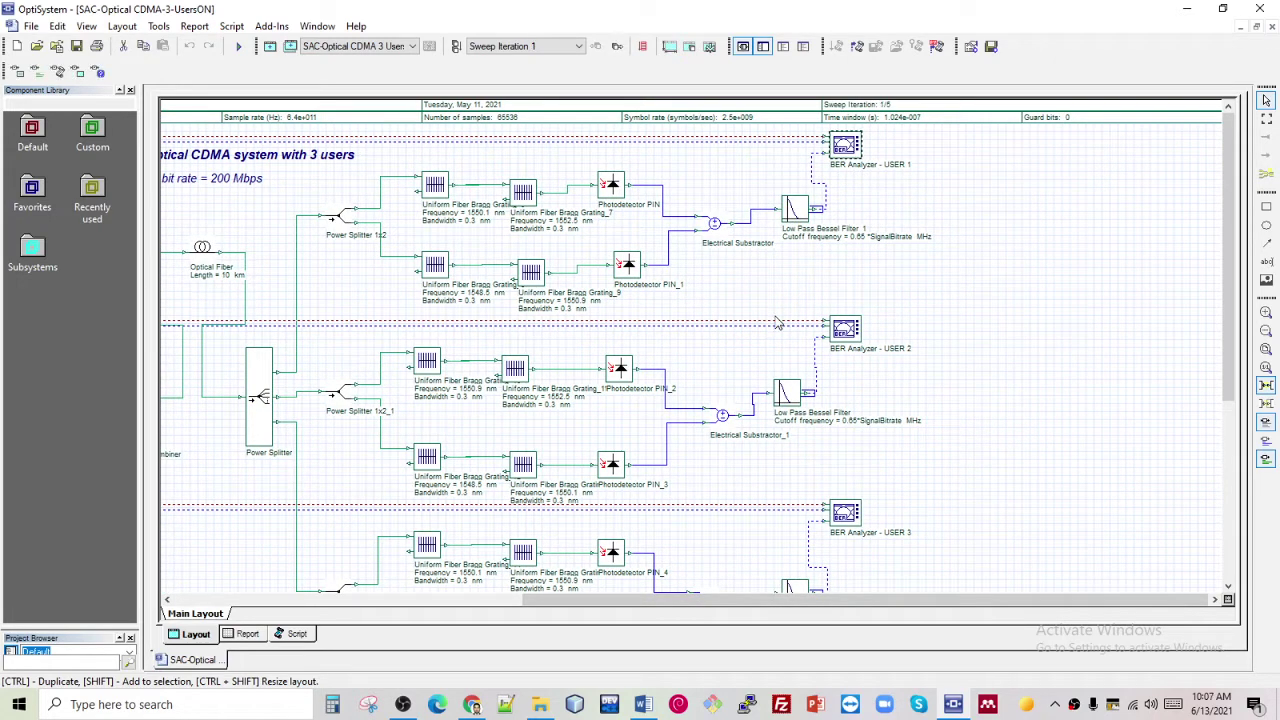
pyautogui.doubleClick(848, 147)
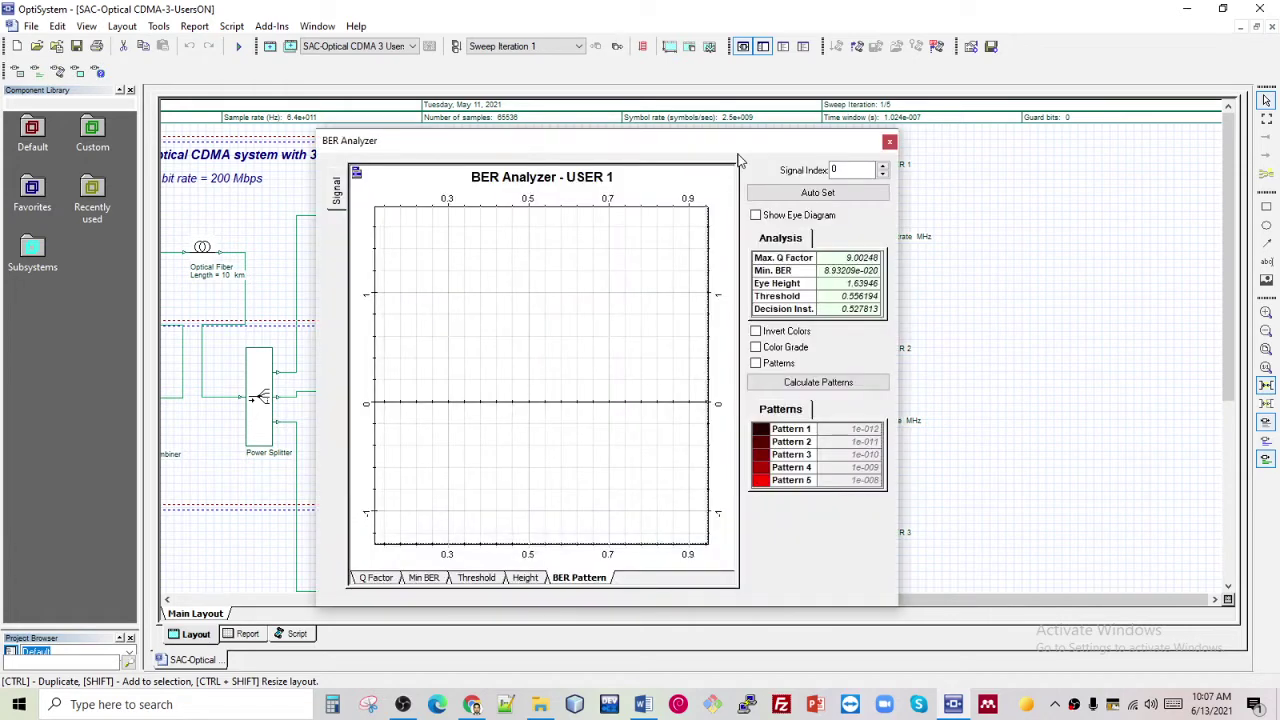
pyautogui.click(377, 585)
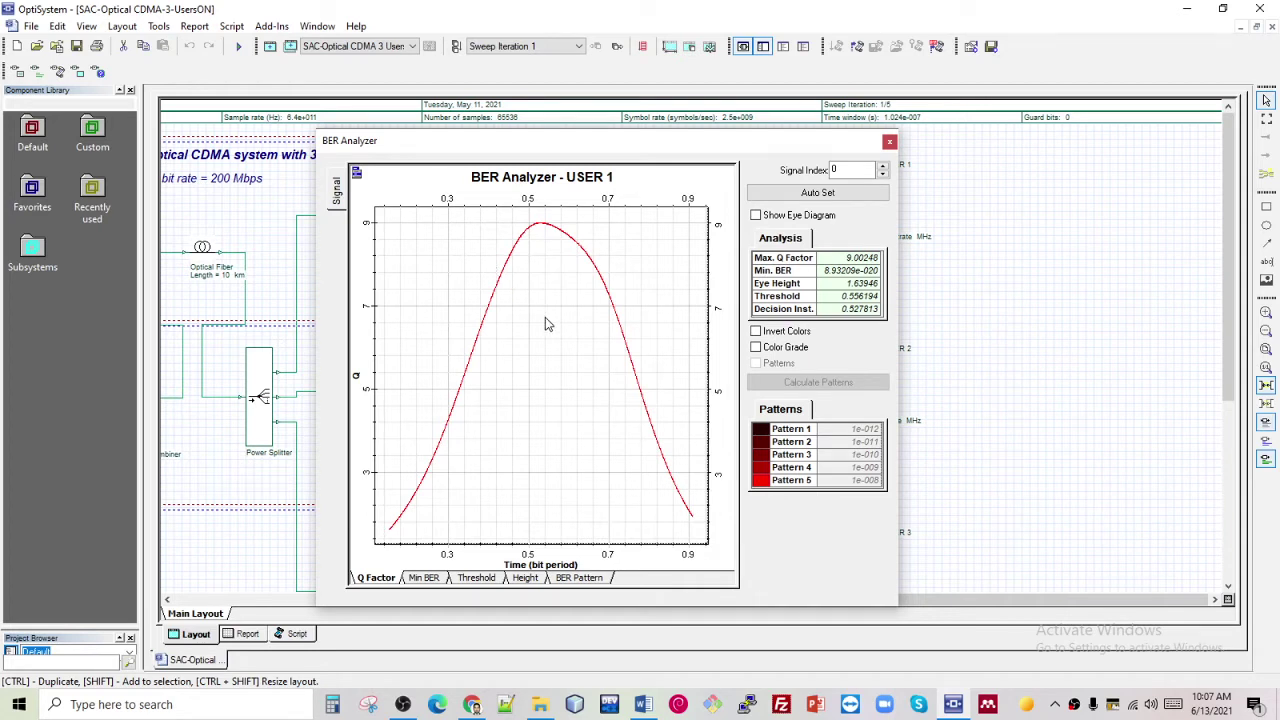
pyautogui.click(423, 580)
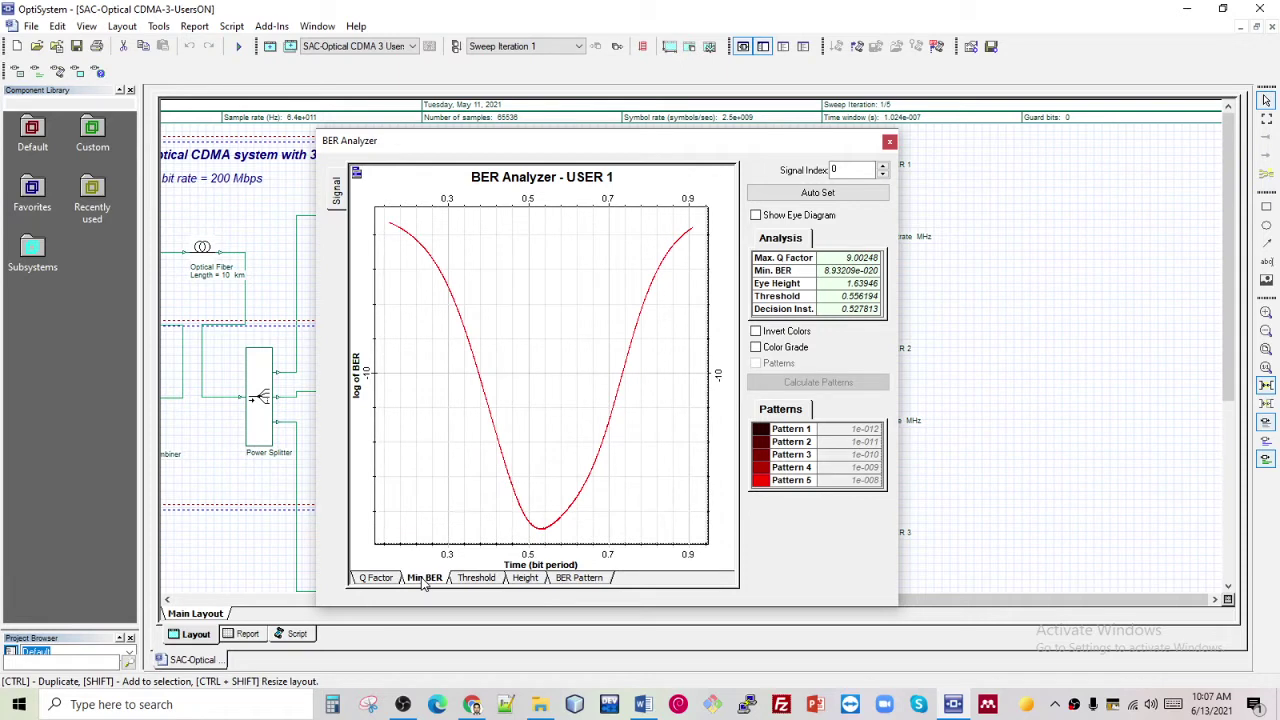
pyautogui.click(479, 580)
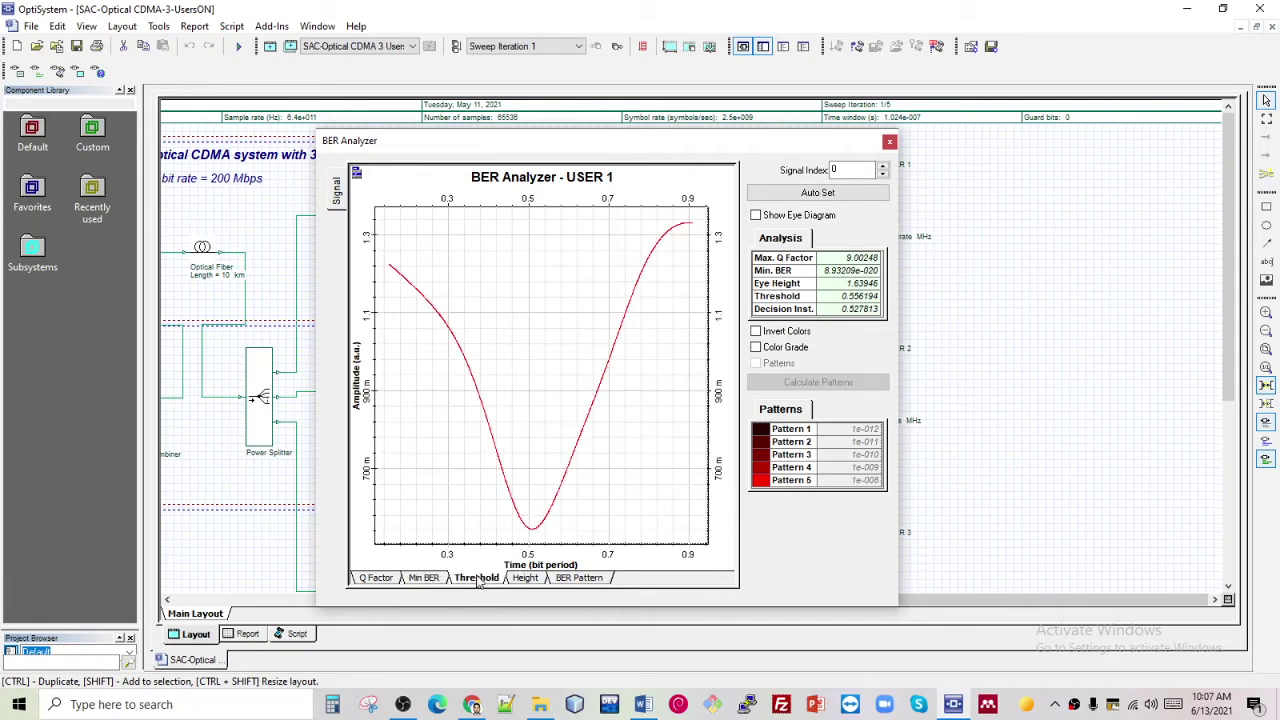
pyautogui.click(533, 582)
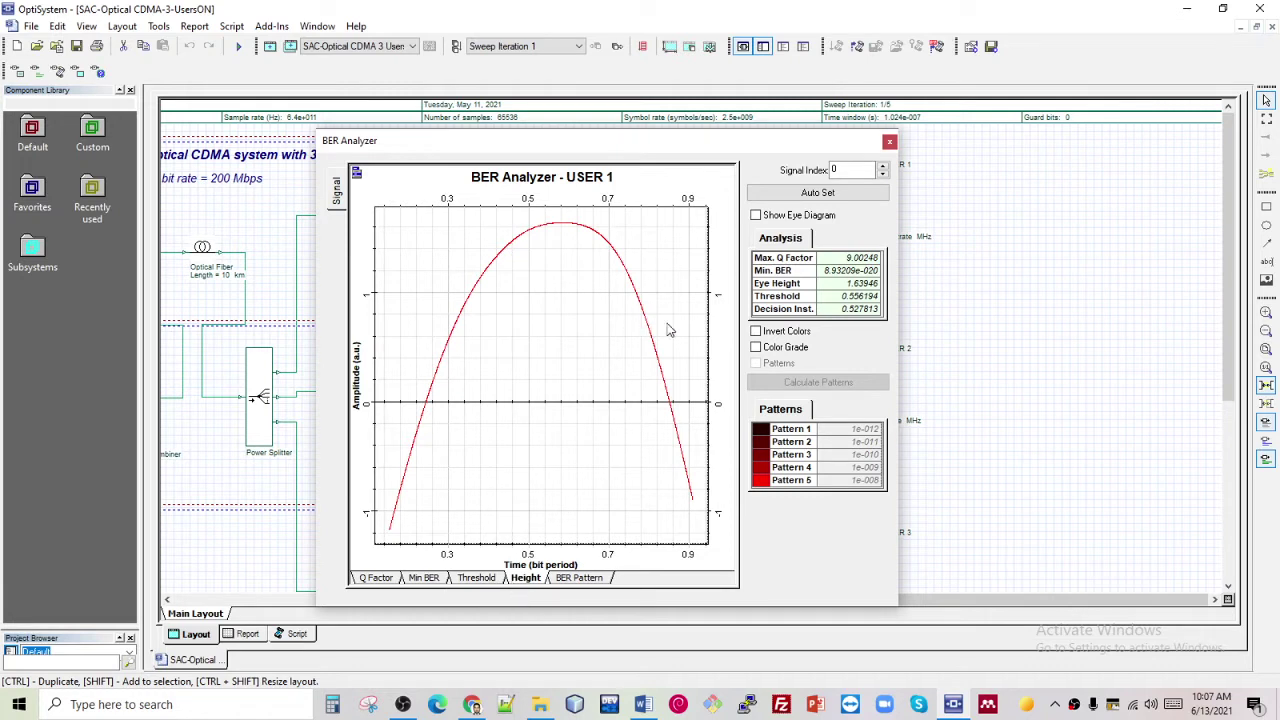
pyautogui.click(766, 219)
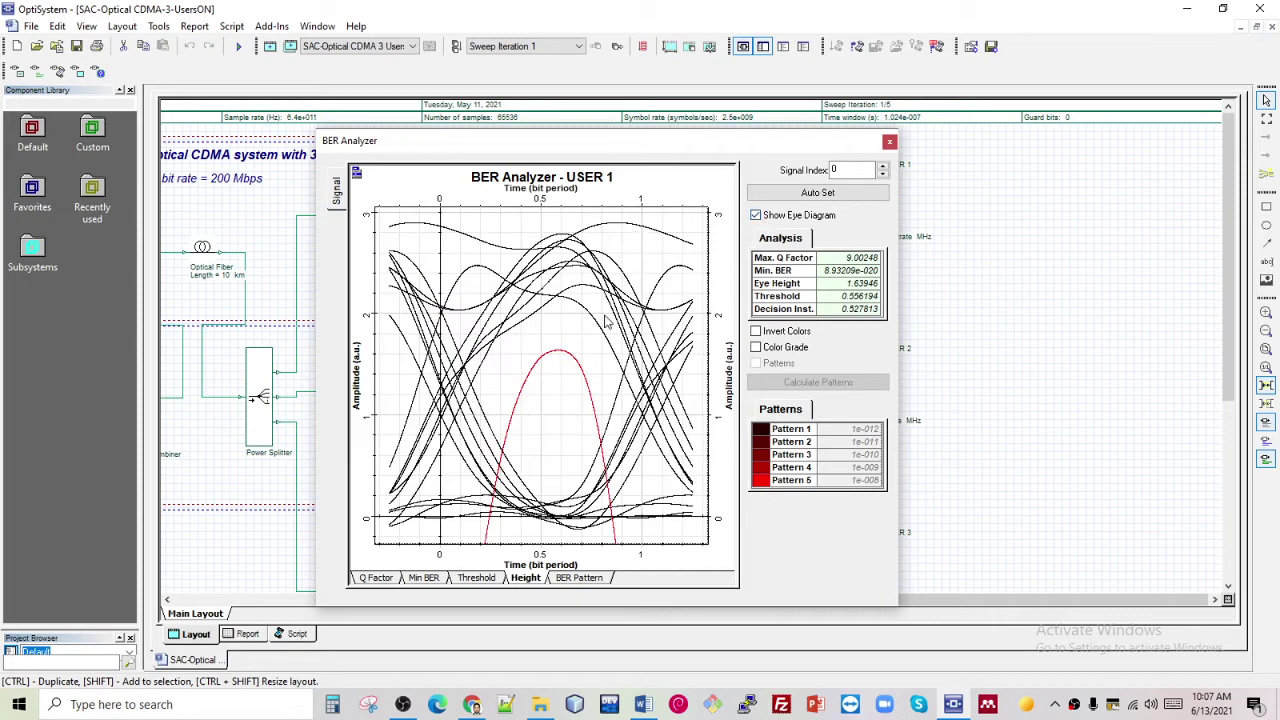
pyautogui.click(757, 348)
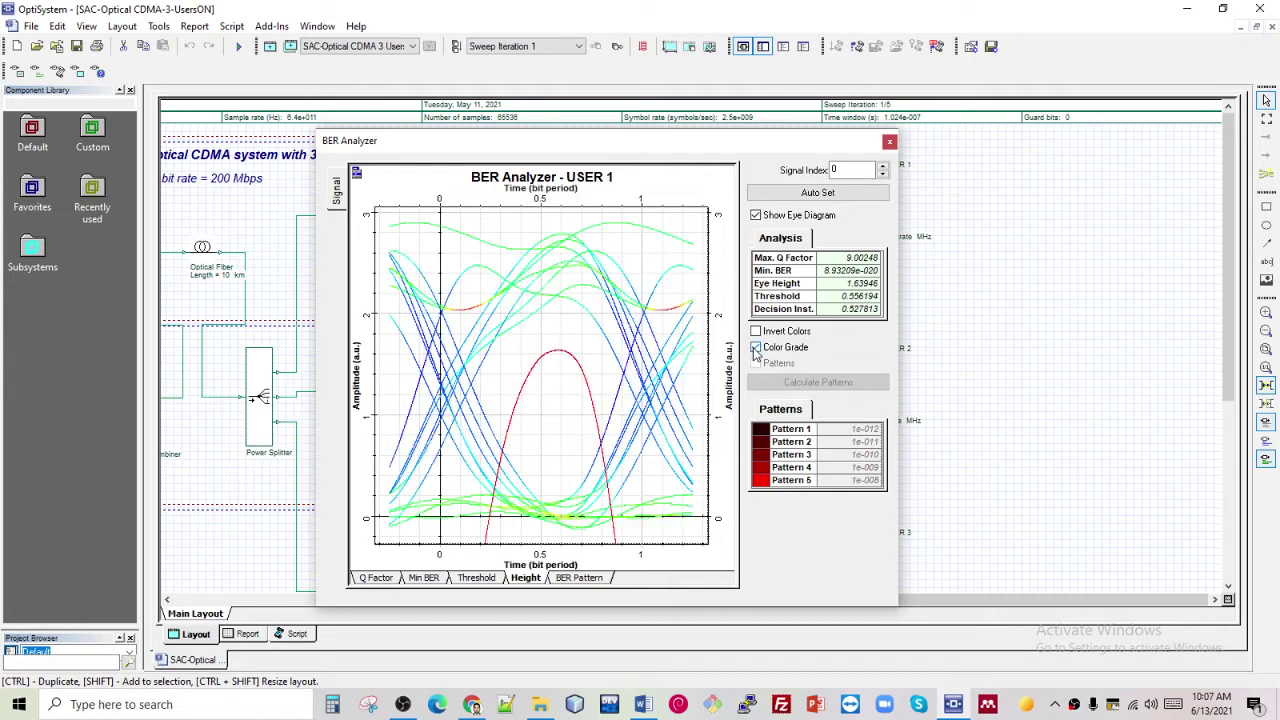
pyautogui.click(756, 331)
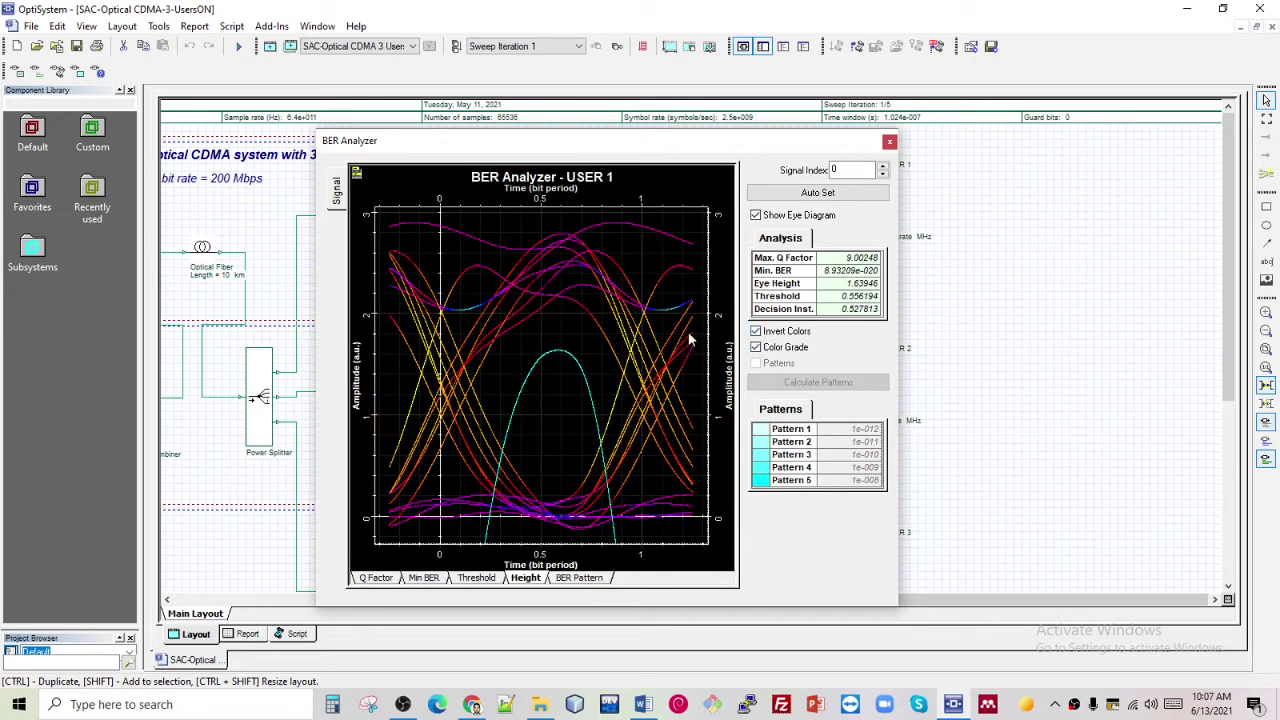
pyautogui.moveTo(528, 141); pyautogui.dragTo(425, 141)
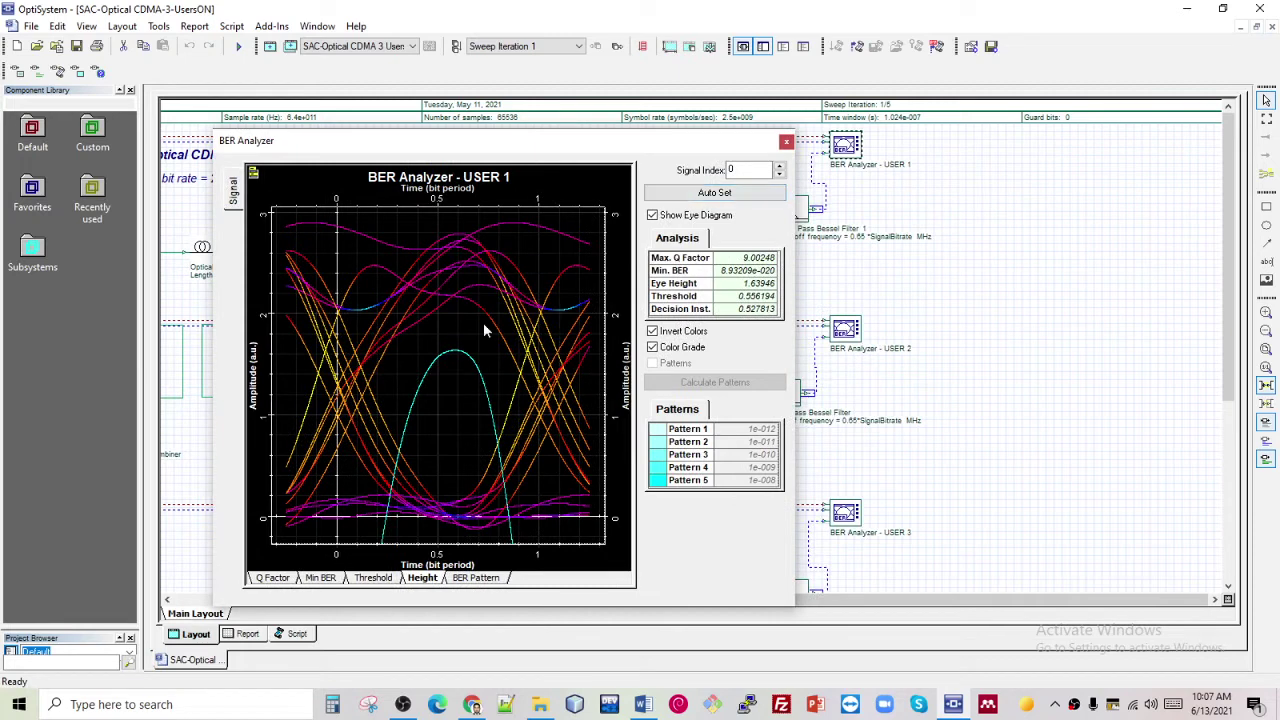
pyautogui.click(786, 142)
# View the USER 2 eye diagram in inverted colours (Q 15.21), then close the analyzer
pyautogui.doubleClick(848, 334)
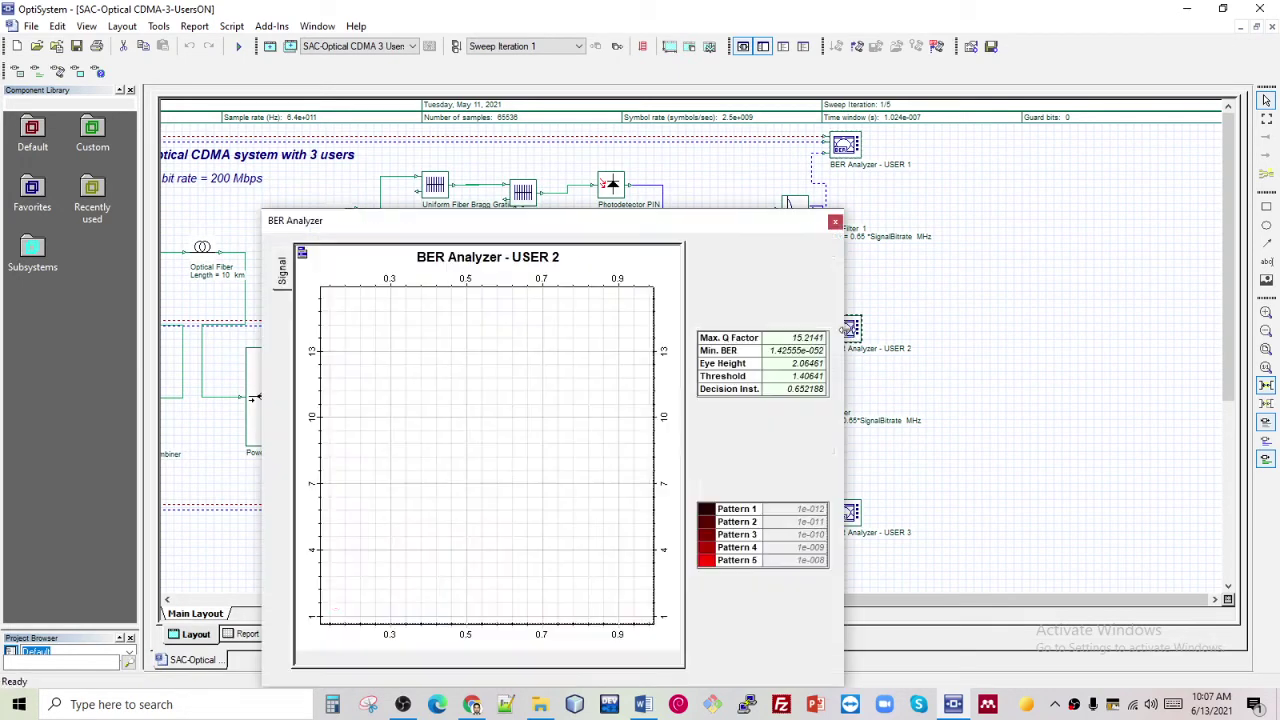
pyautogui.moveTo(707, 239); pyautogui.dragTo(733, 120)
pyautogui.click(752, 193)
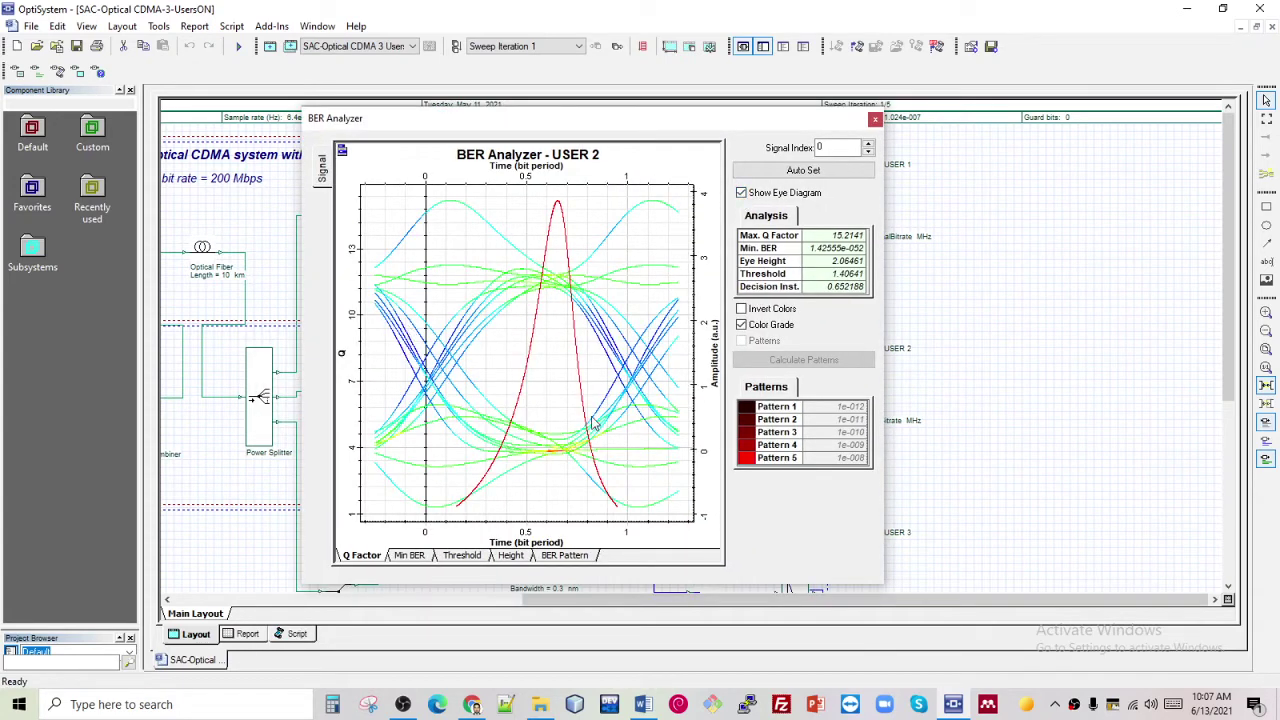
pyautogui.click(743, 312)
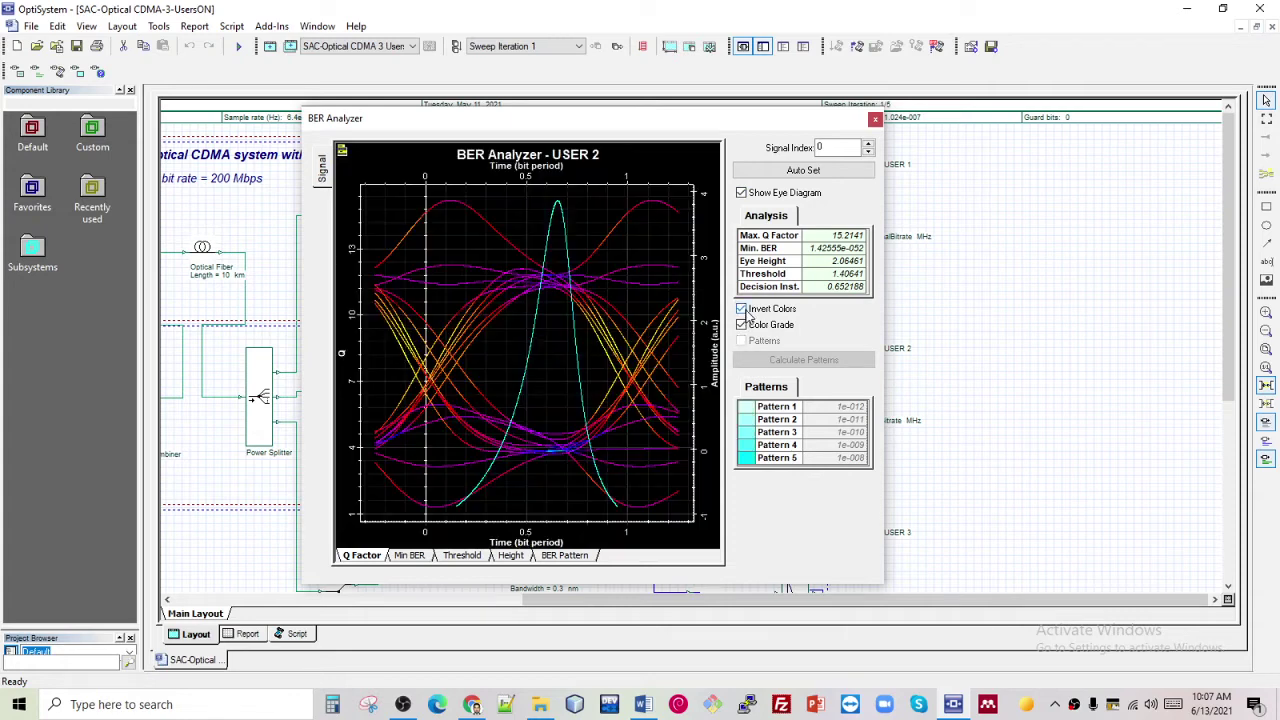
pyautogui.click(875, 119)
# Briefly open the USER 3 analyzer, then recheck USER 1 (Q 9.00, min BER 8.93e-020) and close it
pyautogui.doubleClick(845, 516)
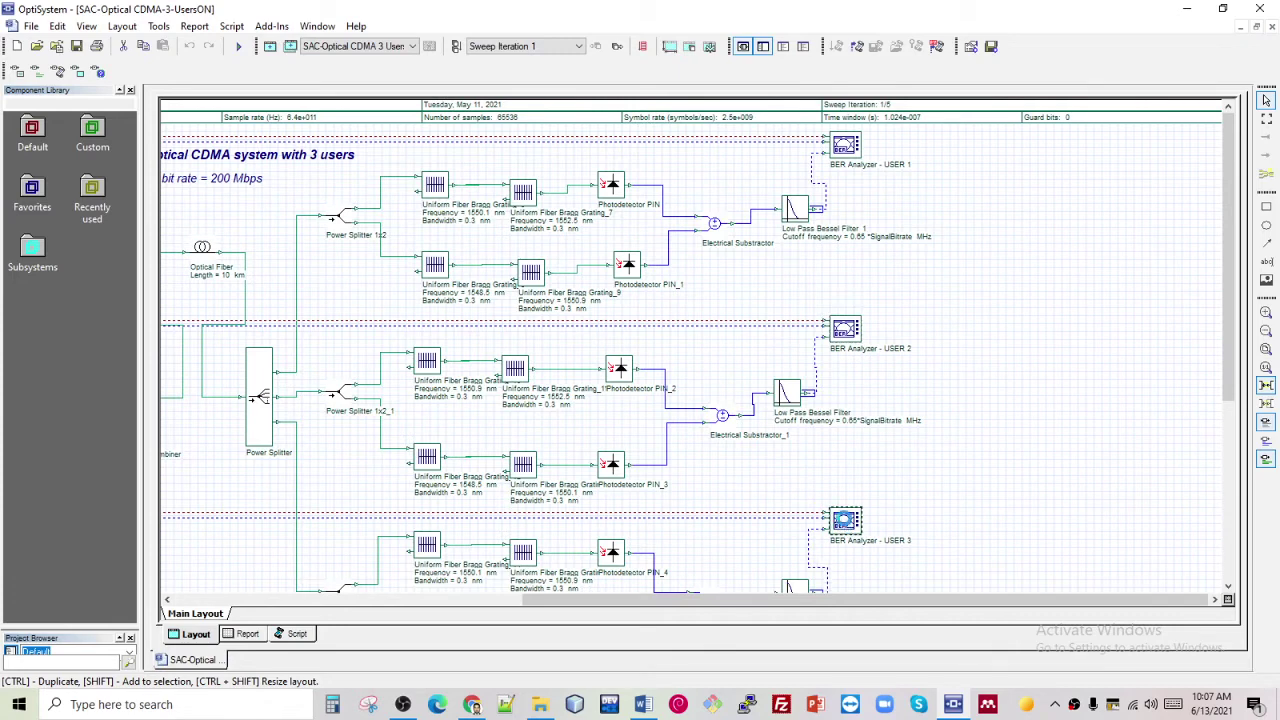
pyautogui.click(832, 223)
pyautogui.doubleClick(840, 152)
pyautogui.moveTo(605, 133); pyautogui.dragTo(666, 151)
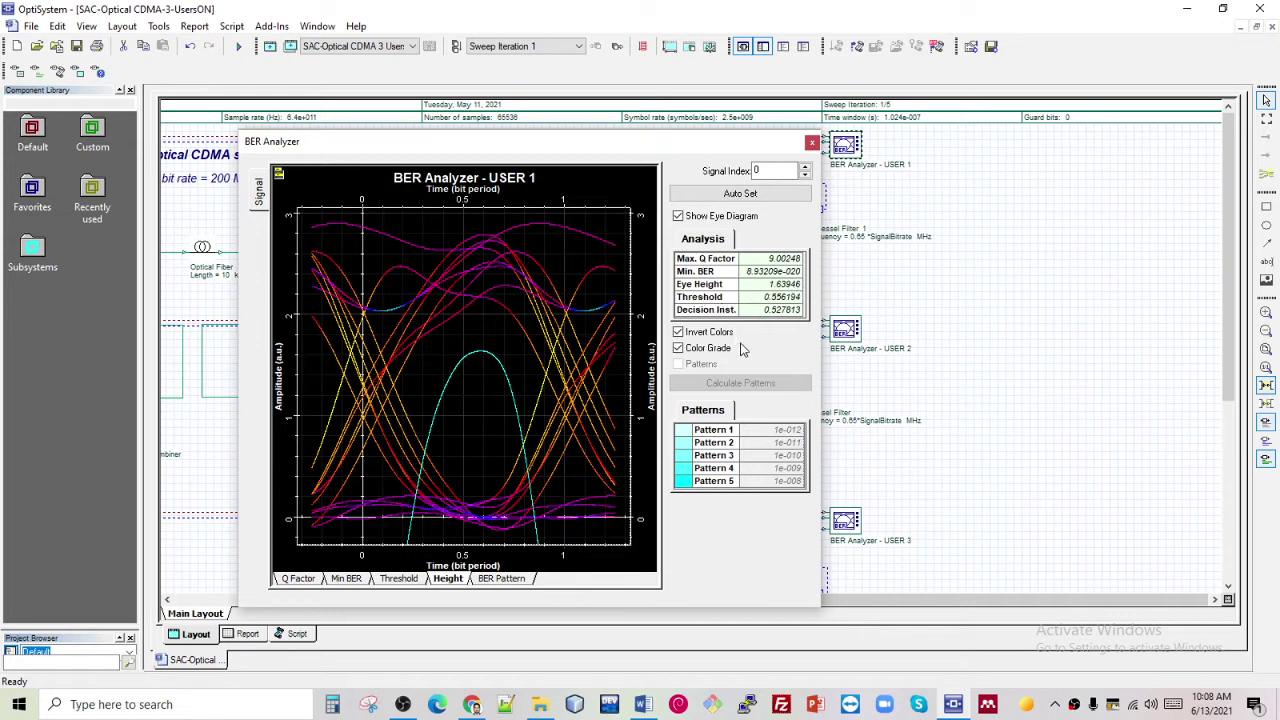
pyautogui.click(811, 143)
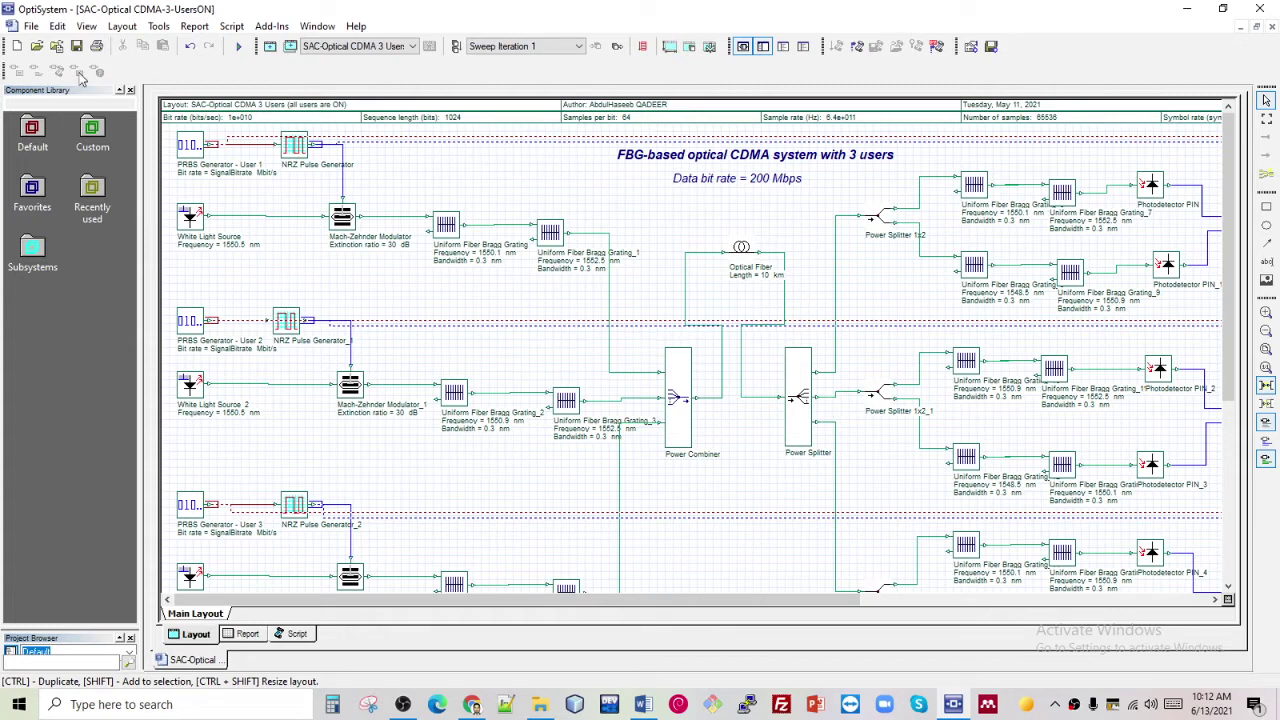
# Load SAC-Optical CDMA-7-Users, showing its encoder/decoder layout with a 10 km fiber
pyautogui.click(36, 46)
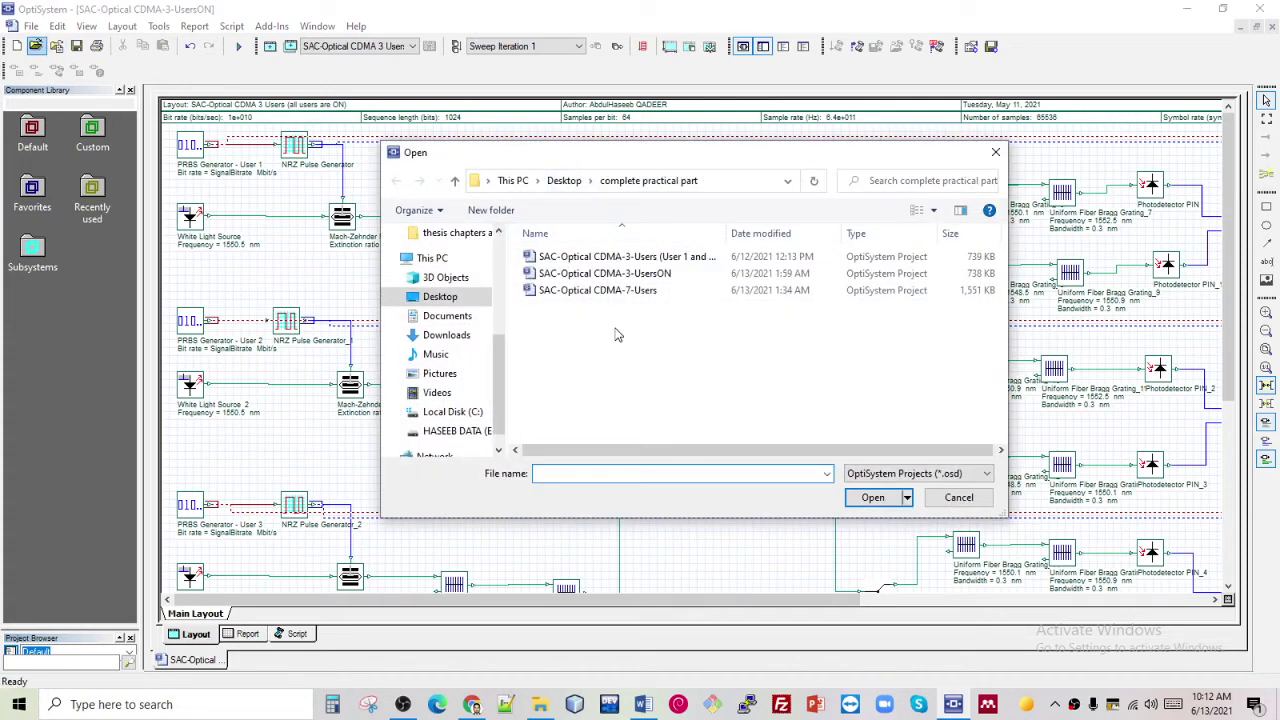
pyautogui.doubleClick(592, 291)
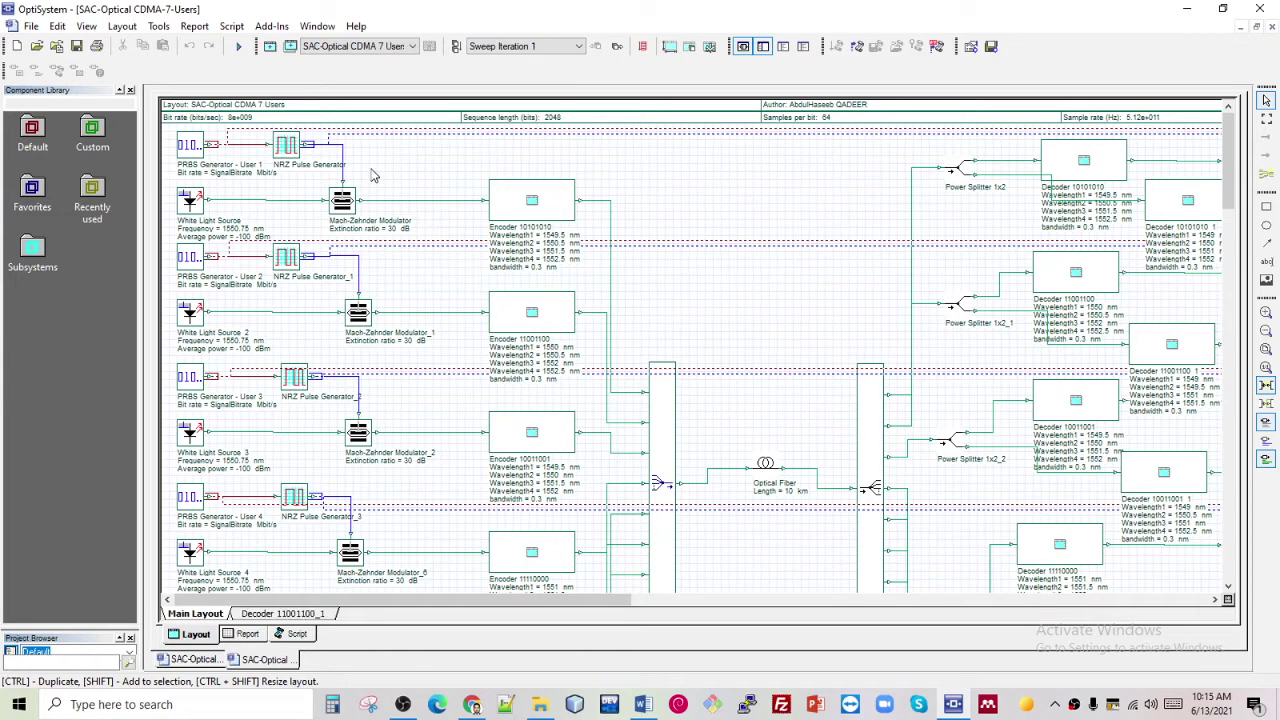
# Run the whole 7-user calculation through Sweep 5 of 5 (50 km fiber) and close the window
pyautogui.click(238, 46)
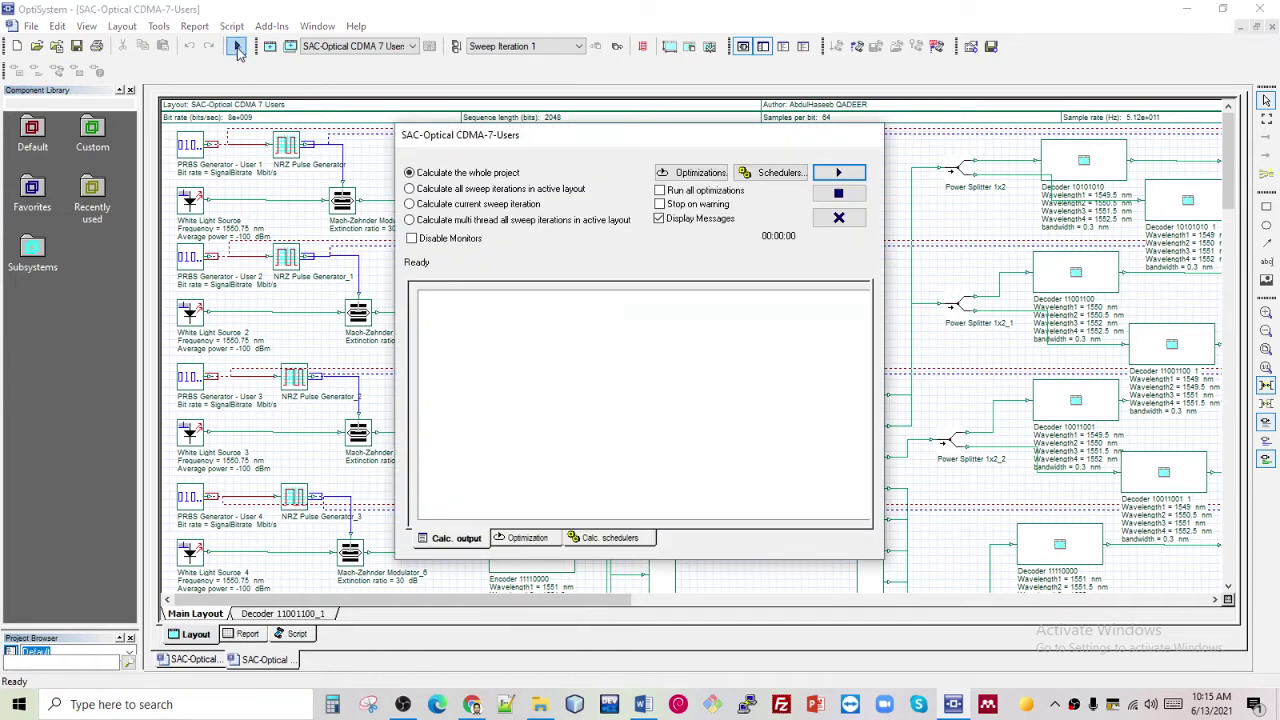
pyautogui.click(838, 172)
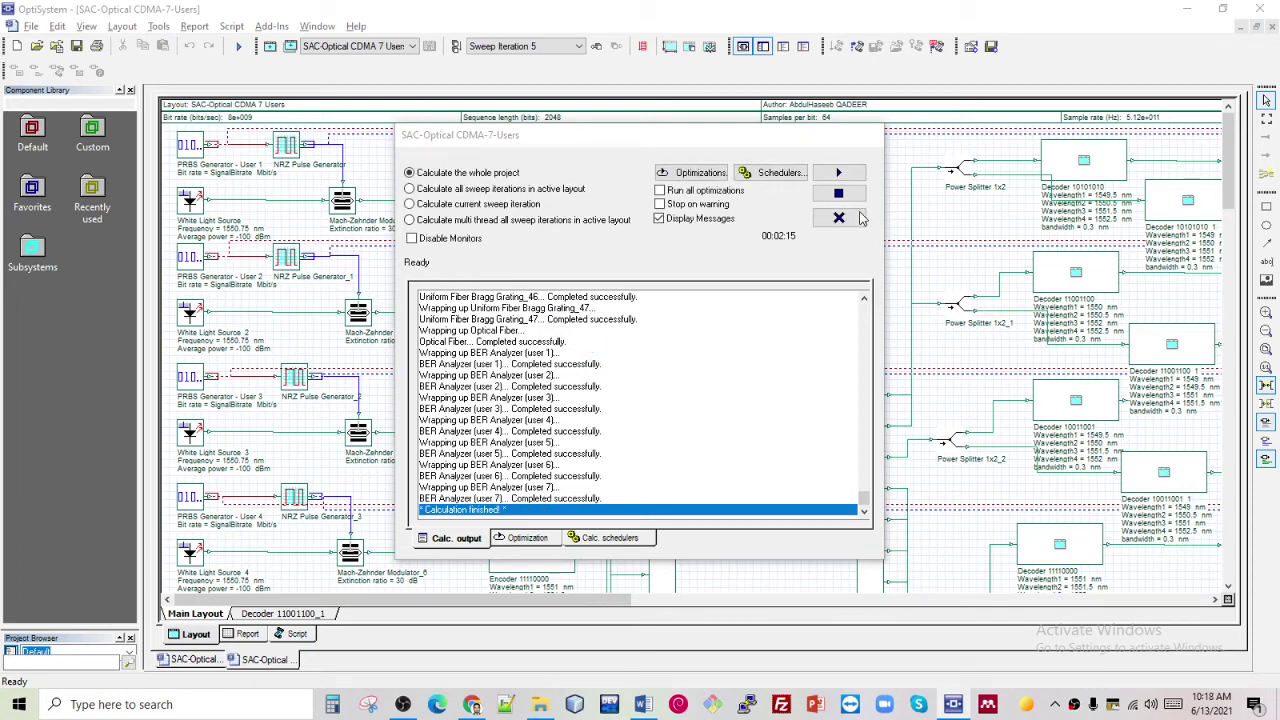
pyautogui.click(840, 219)
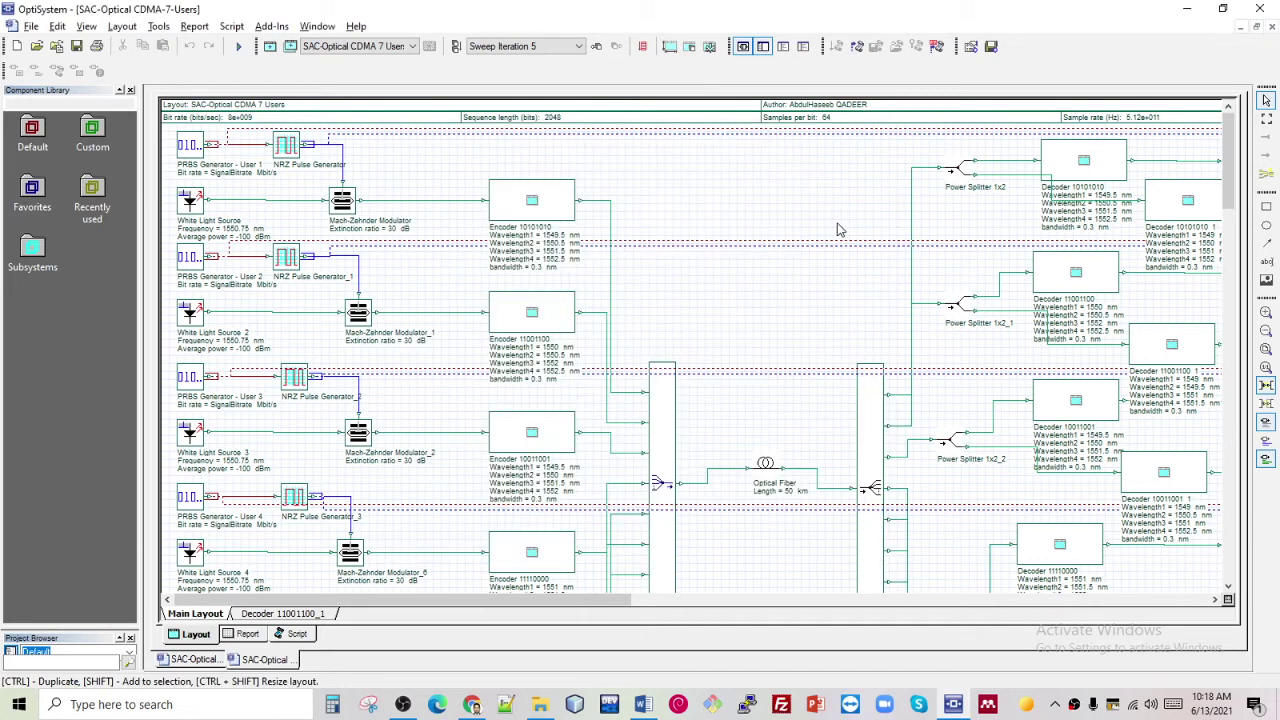
# Scroll to the 7-user BER analyzers, select the user 1 analyzer, and choose Sweep Iteration 1
pyautogui.moveTo(435, 606); pyautogui.dragTo(800, 608)
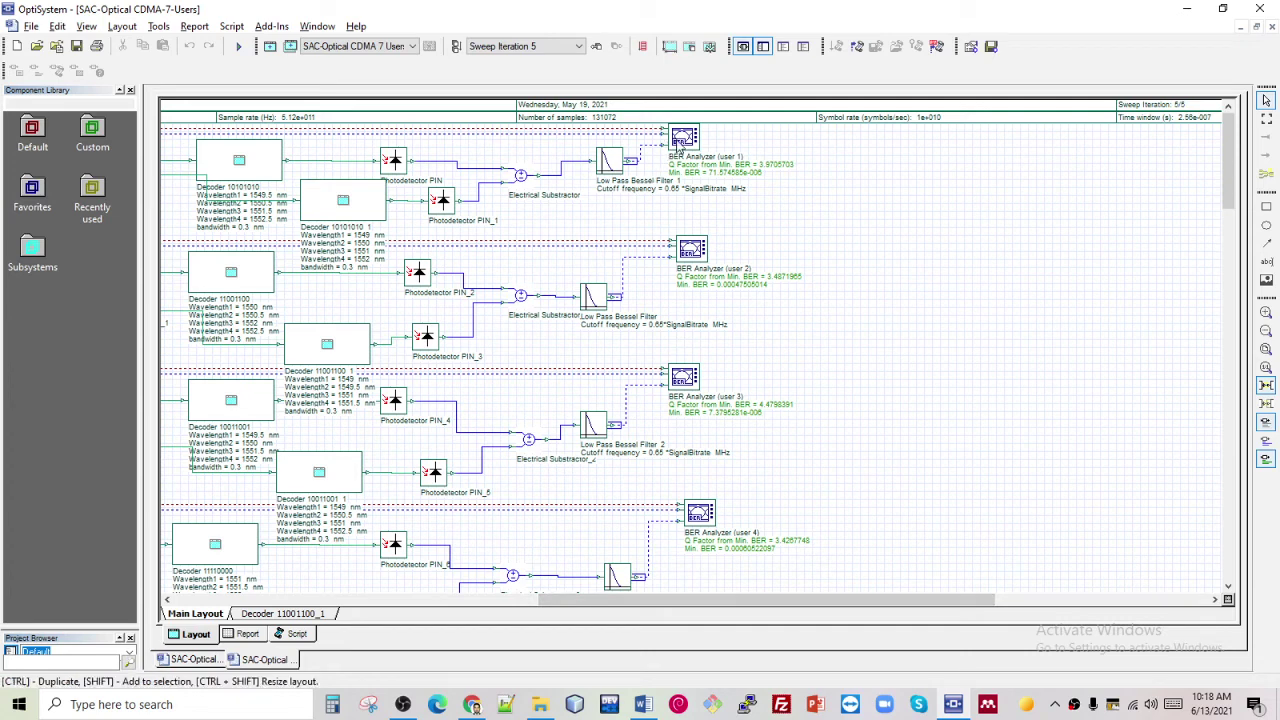
pyautogui.moveTo(678, 146); pyautogui.dragTo(692, 149)
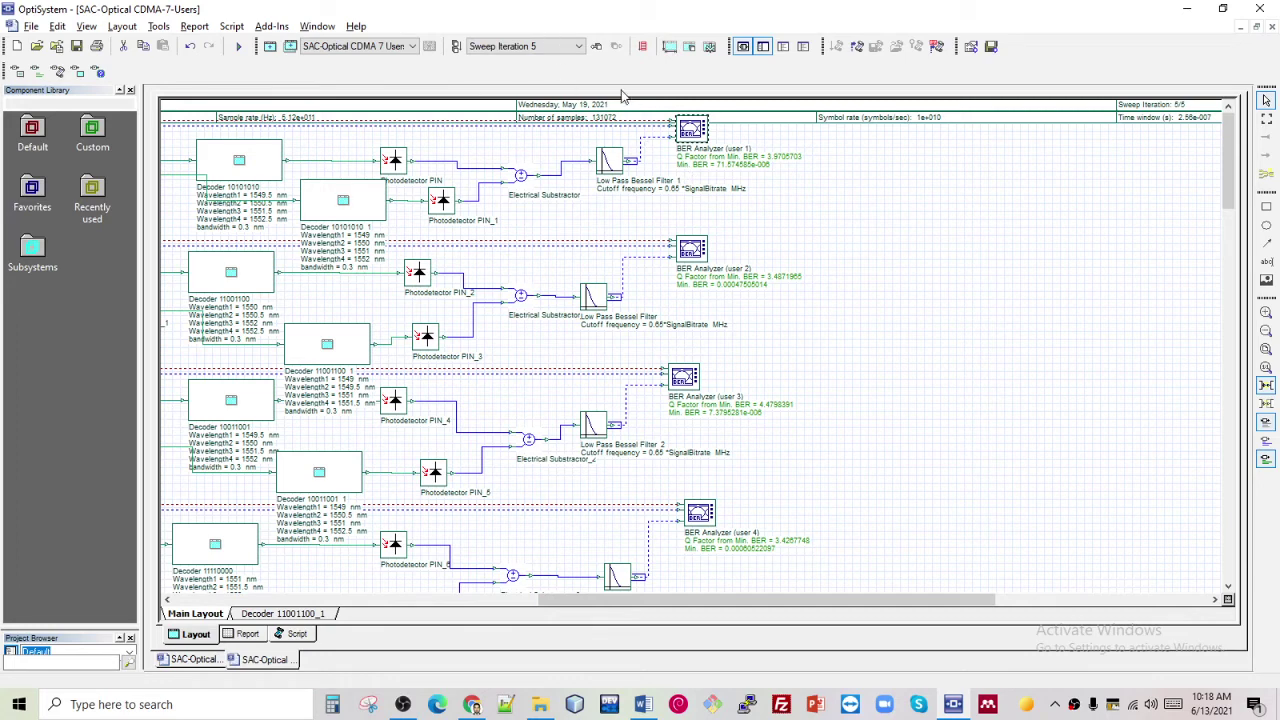
pyautogui.click(577, 47)
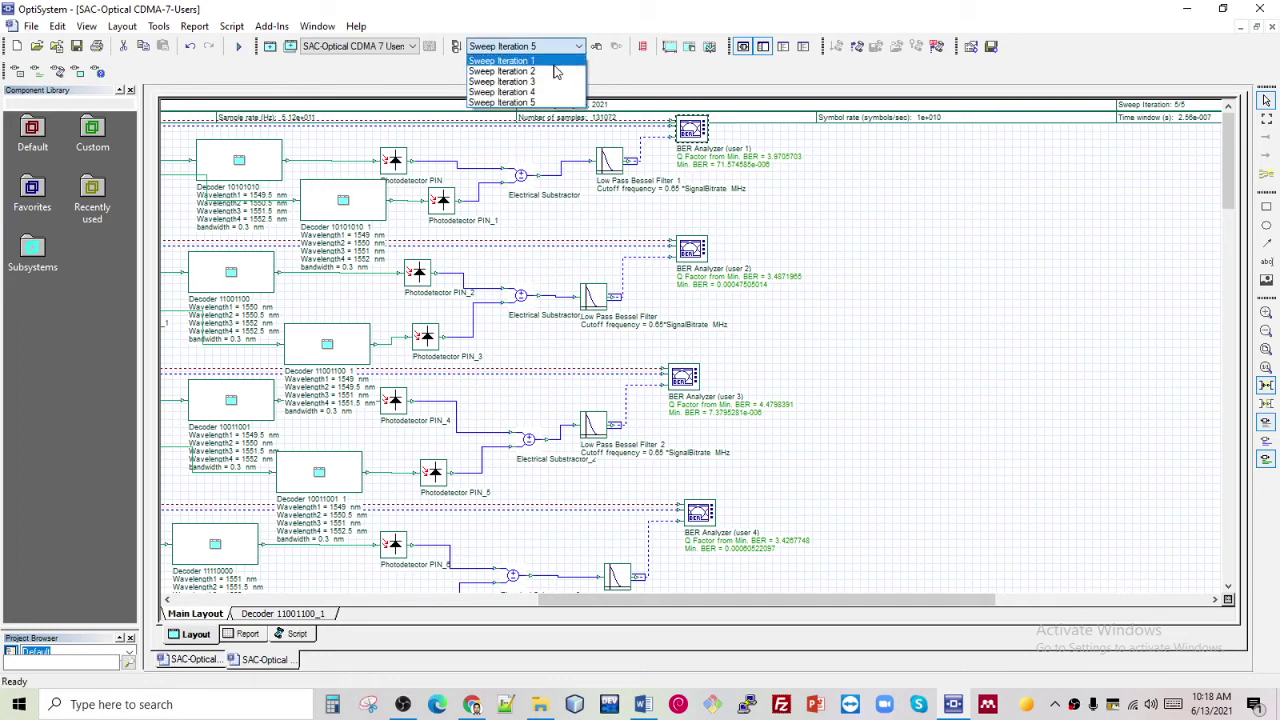
pyautogui.click(553, 64)
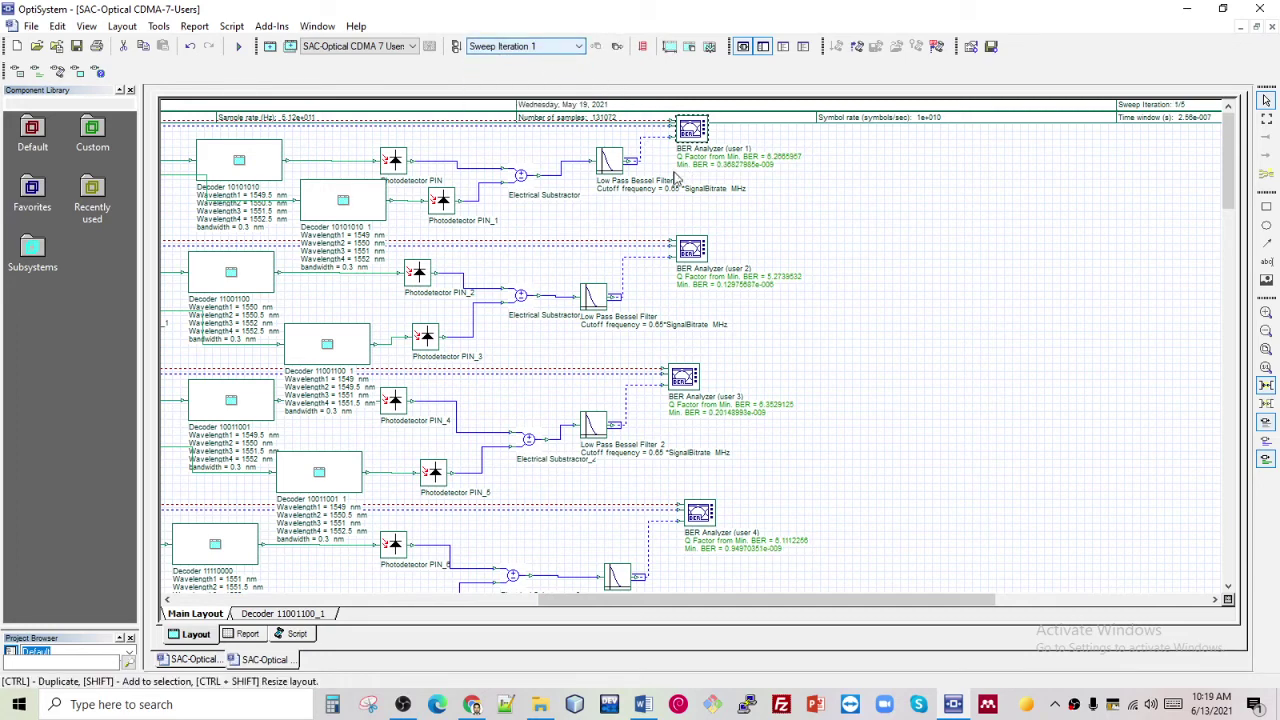
# Display the user 1 BER analyzer's inverted-colour eye diagram over its Q-factor curve (max Q 6.15)
pyautogui.doubleClick(693, 136)
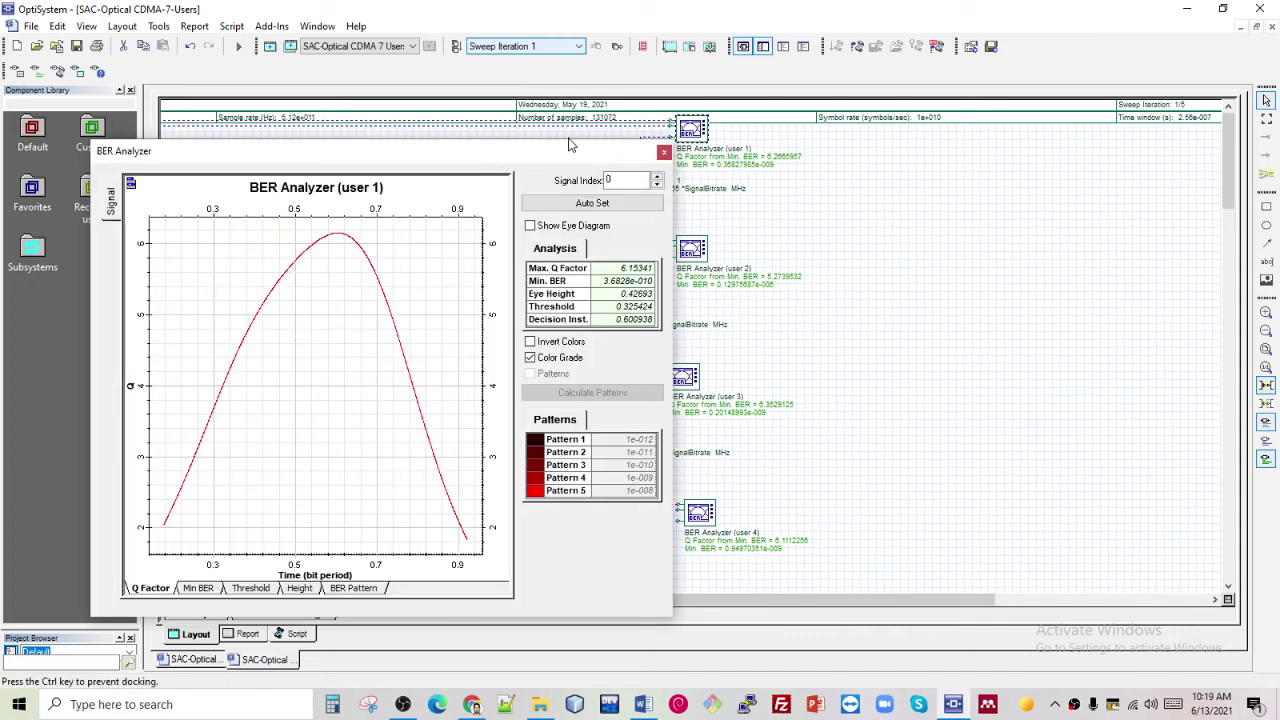
pyautogui.moveTo(470, 163); pyautogui.dragTo(586, 127)
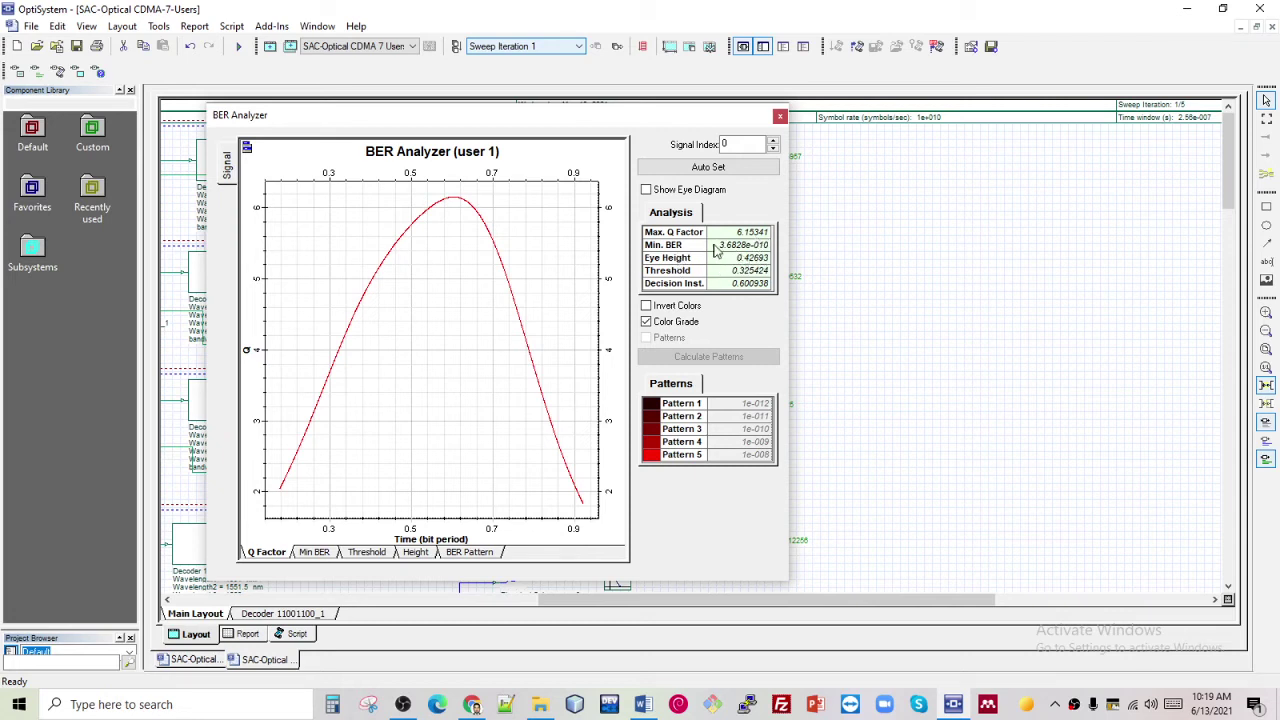
pyautogui.click(646, 306)
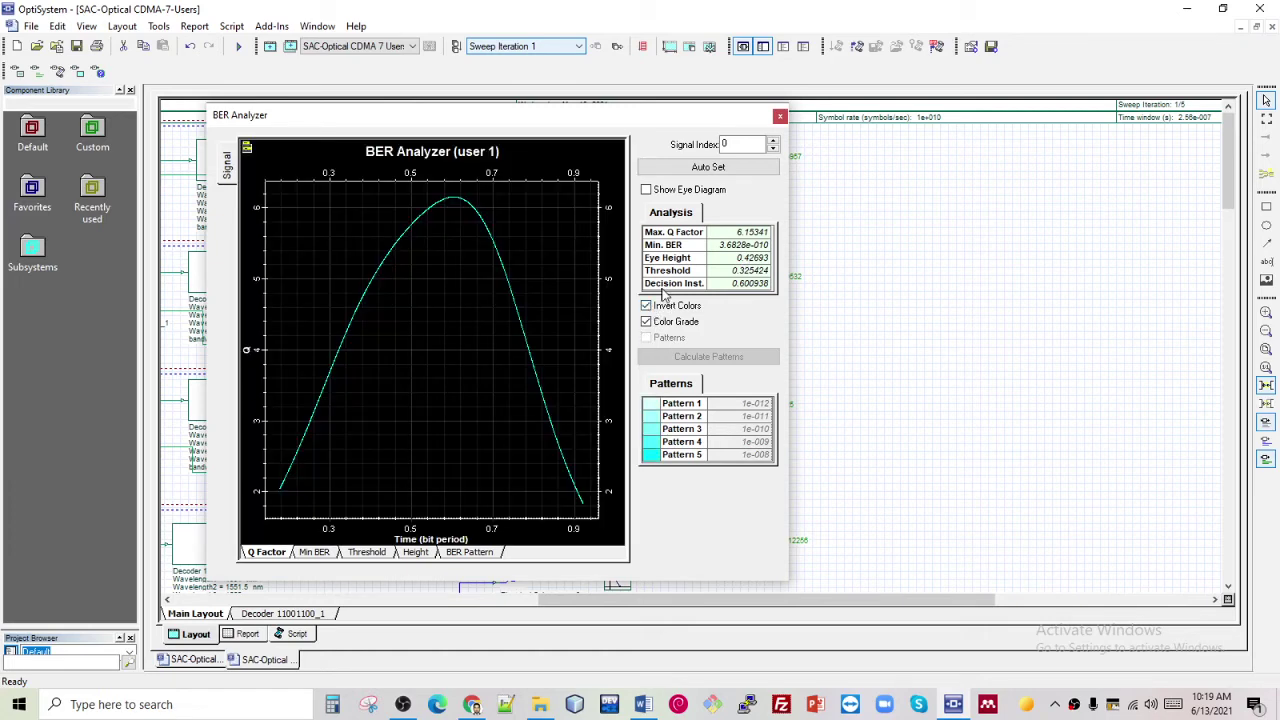
pyautogui.click(646, 190)
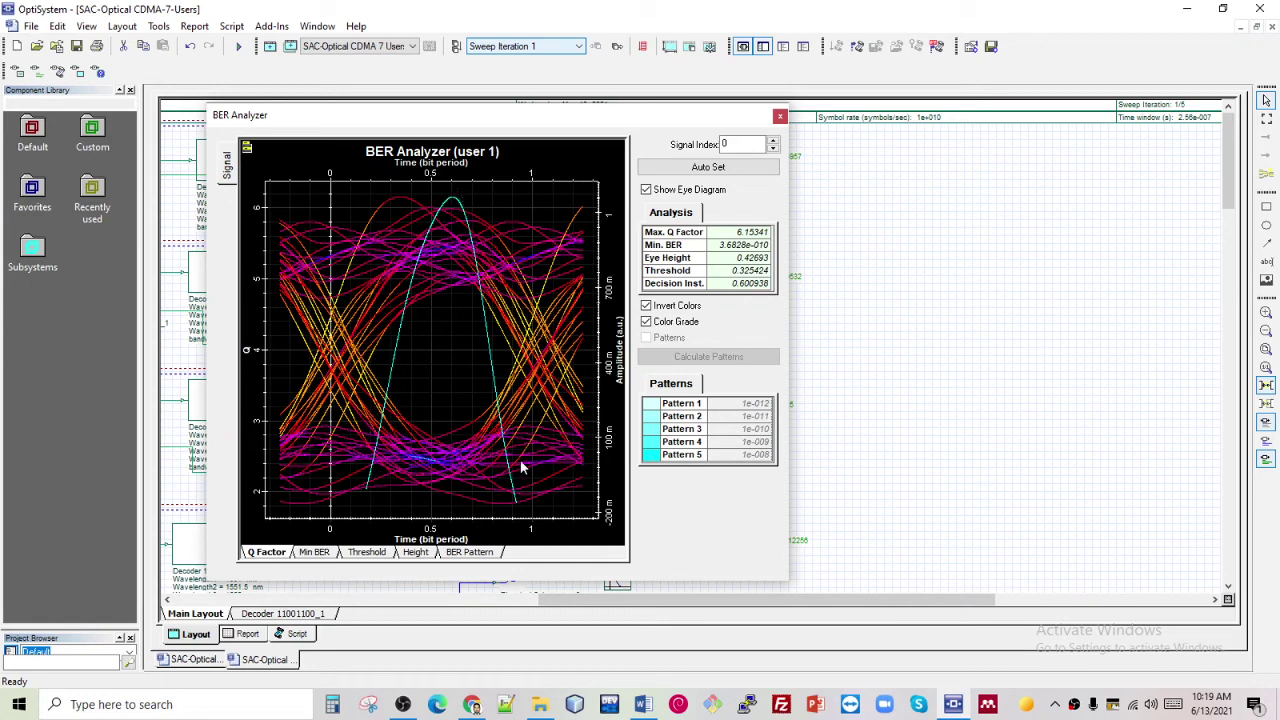
# Review the user 2 (Q 5.14) and user 3 (Q 6.25) BER analyzer Q-factor results
pyautogui.click(780, 116)
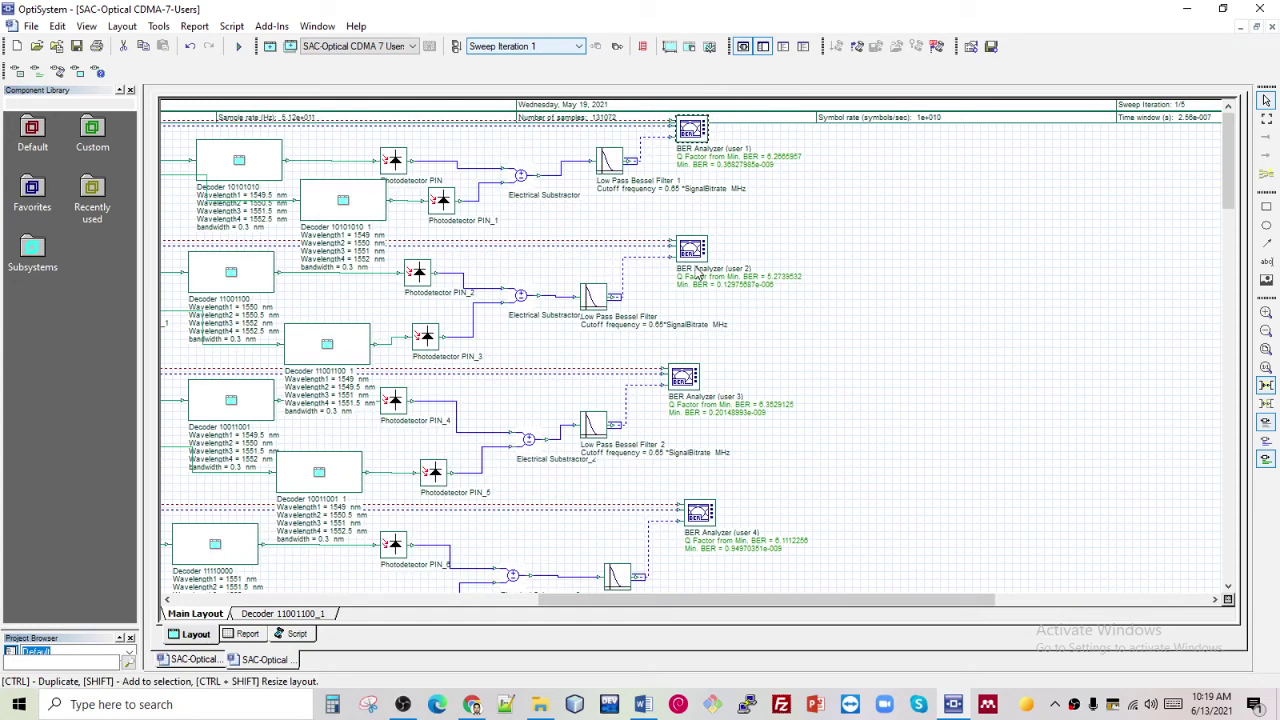
pyautogui.doubleClick(694, 251)
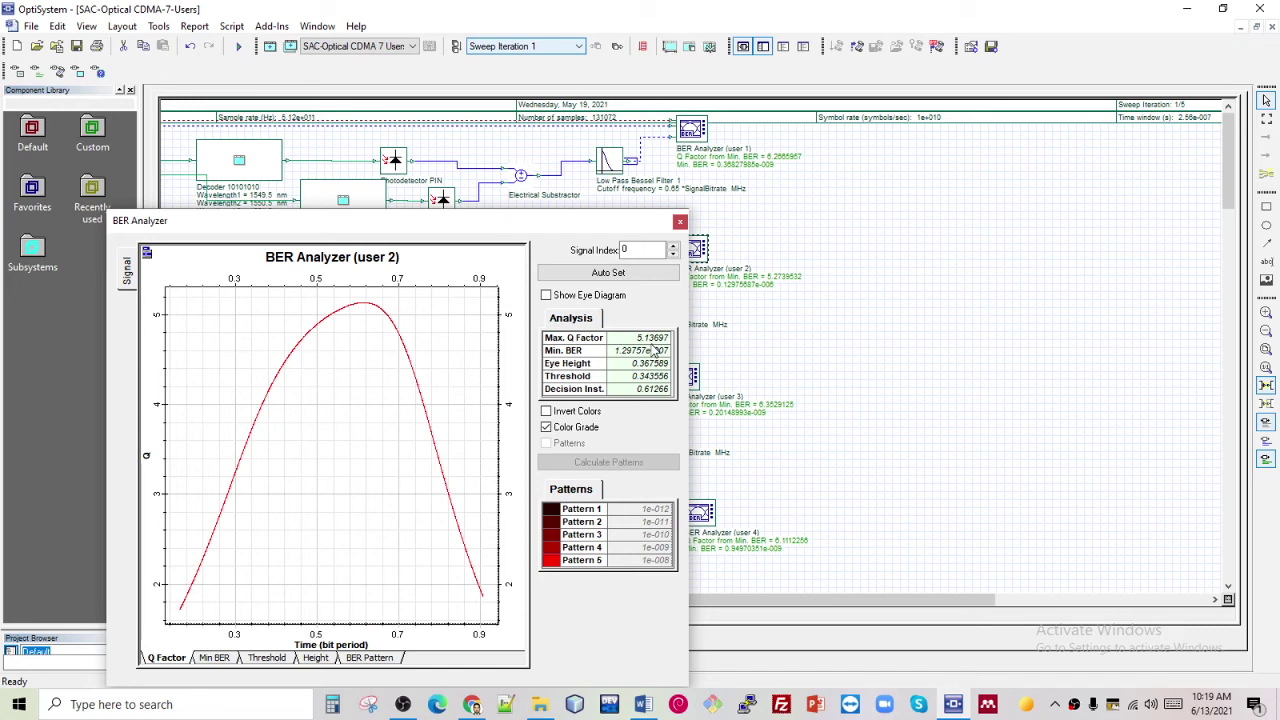
pyautogui.click(680, 221)
pyautogui.doubleClick(684, 376)
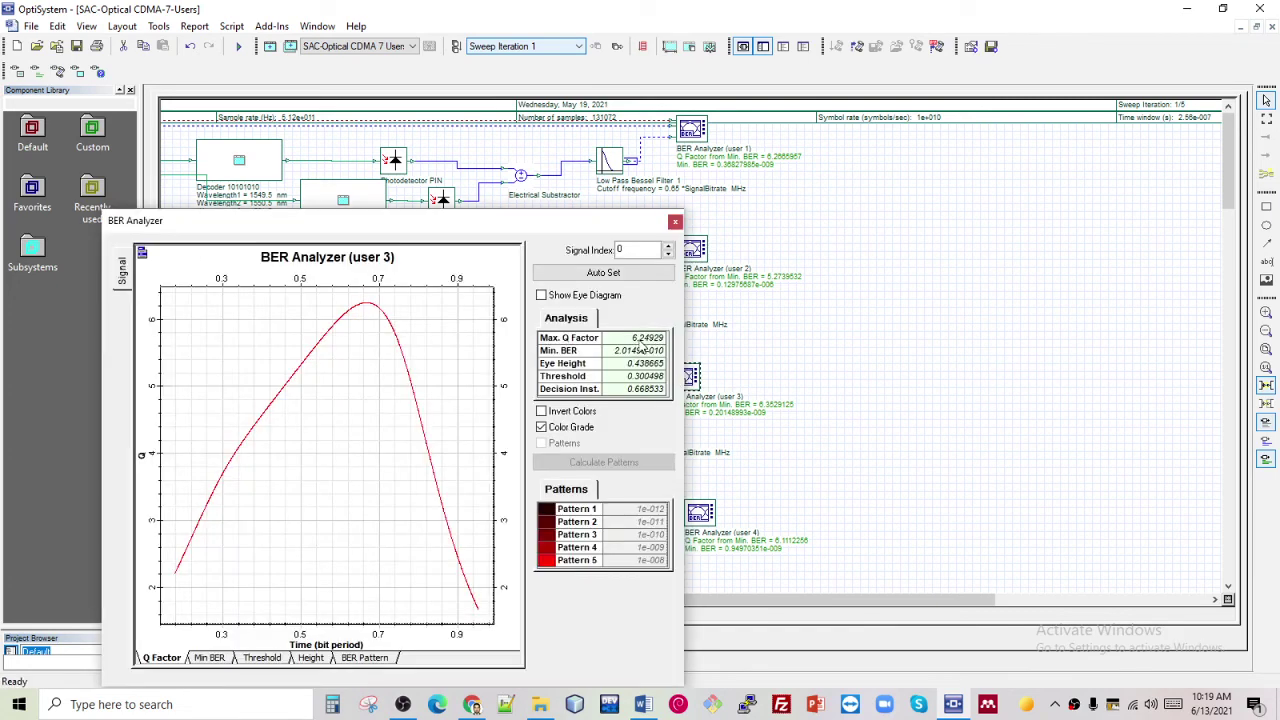
pyautogui.click(675, 221)
# Move the layout view to the transmitters of users 4 to 7
pyautogui.scroll(-5, 600, 345)
pyautogui.moveTo(700, 599); pyautogui.dragTo(335, 600)
pyautogui.scroll(10, 408, 420)
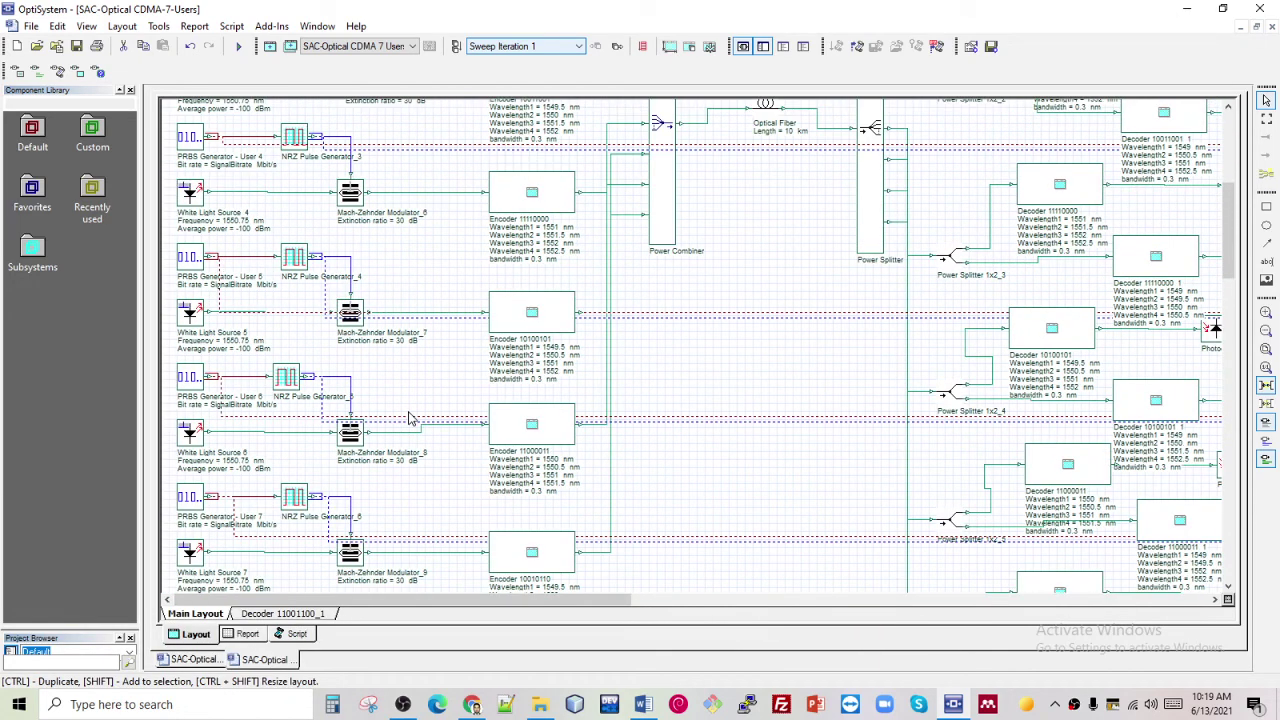